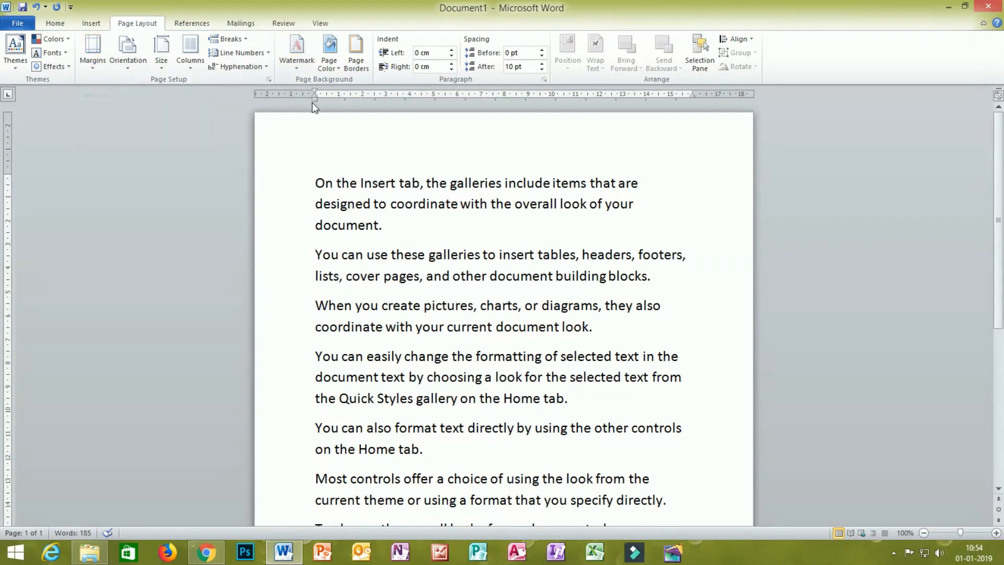
# Examine the page margins on the horizontal and vertical rulers and the values of the preset margin options.
pyautogui.moveTo(316, 99); pyautogui.dragTo(316, 98)
pyautogui.moveTo(693, 98); pyautogui.dragTo(692, 98)
pyautogui.moveTo(4, 174); pyautogui.dragTo(5, 175)
pyautogui.scroll(-5, 267, 211)
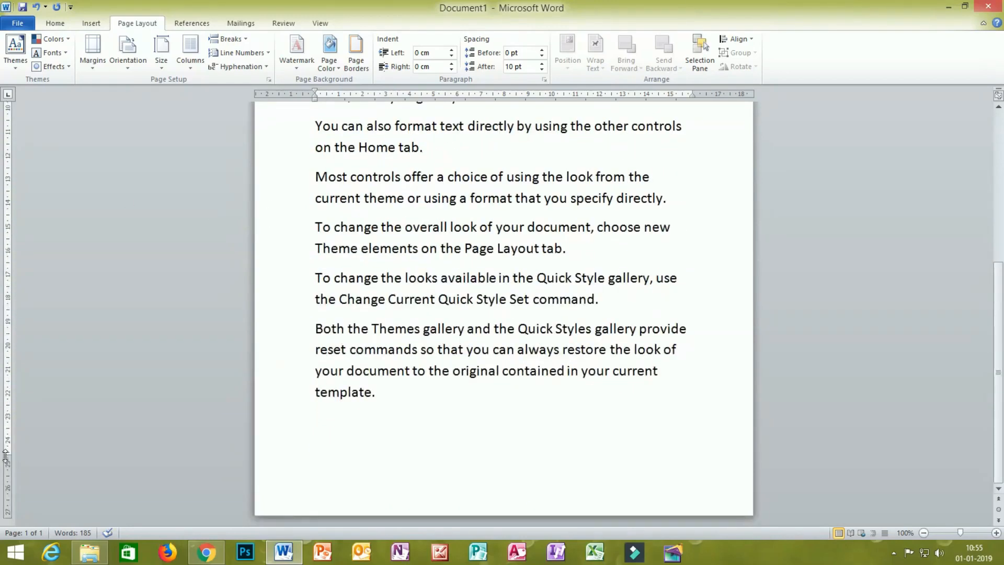
pyautogui.moveTo(5, 455); pyautogui.dragTo(5, 455)
pyautogui.scroll(5, 73, 383)
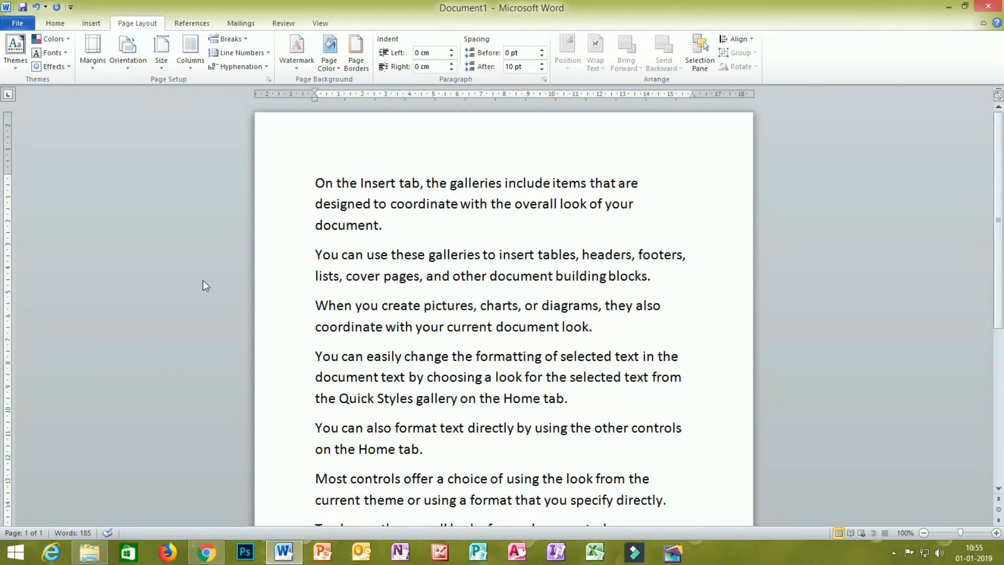
pyautogui.click(93, 56)
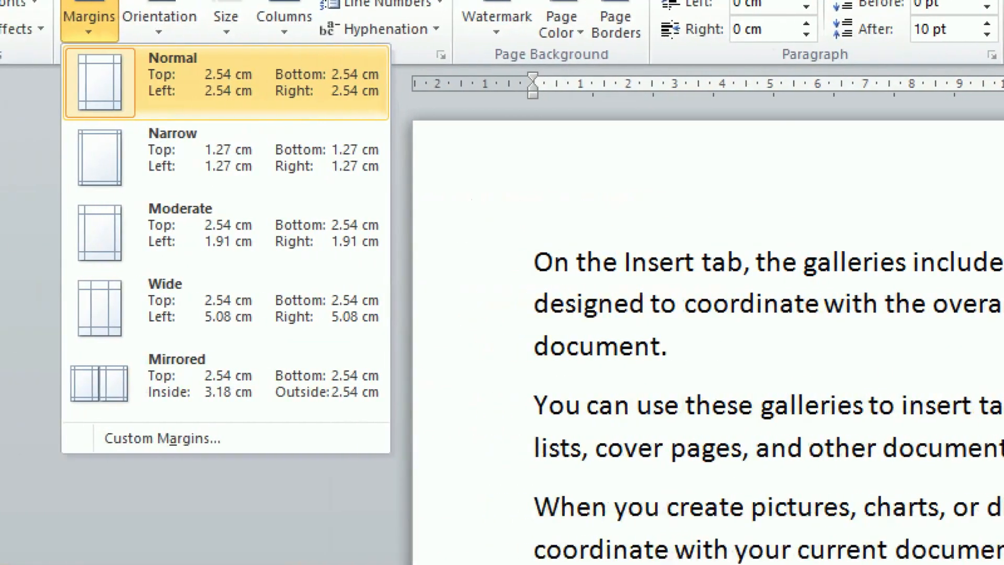
pyautogui.moveTo(133, 194); pyautogui.dragTo(206, 189)
pyautogui.moveTo(161, 281); pyautogui.dragTo(213, 265)
pyautogui.moveTo(174, 336); pyautogui.dragTo(195, 334)
pyautogui.moveTo(179, 418); pyautogui.dragTo(212, 417)
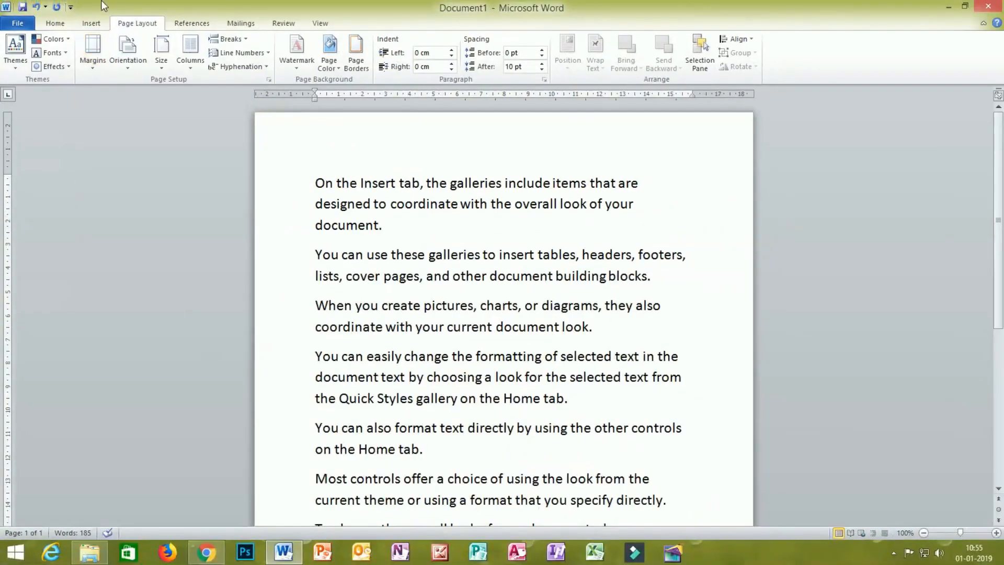
# Try the Narrow margins preset on the document and restore the Normal preset.
pyautogui.click(87, 48)
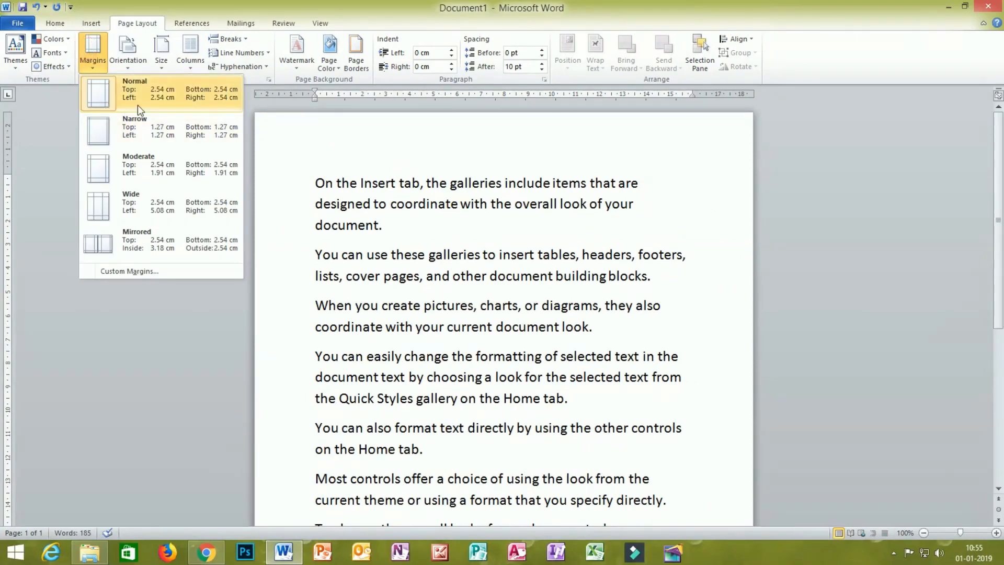
pyautogui.click(135, 128)
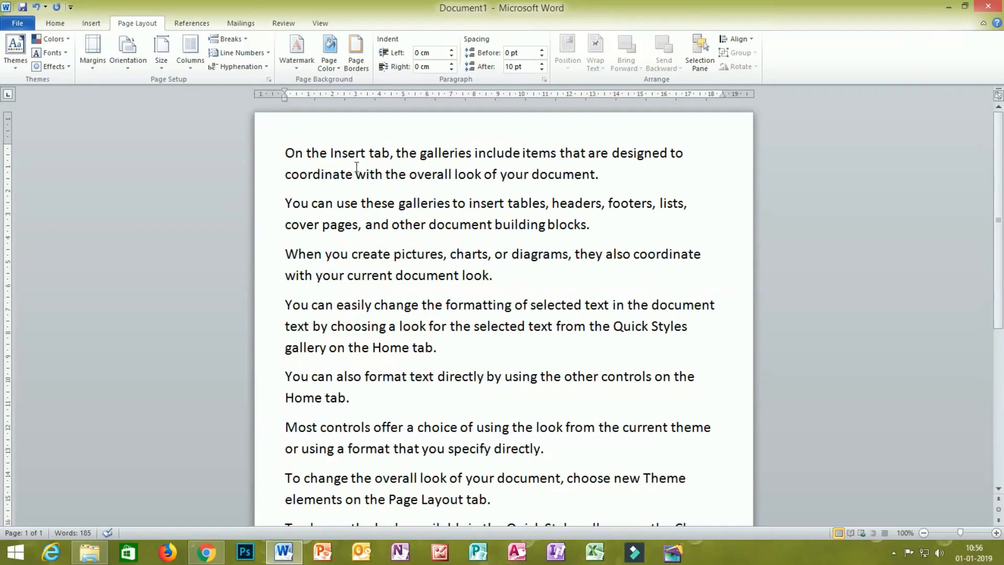
pyautogui.click(89, 67)
pyautogui.click(90, 81)
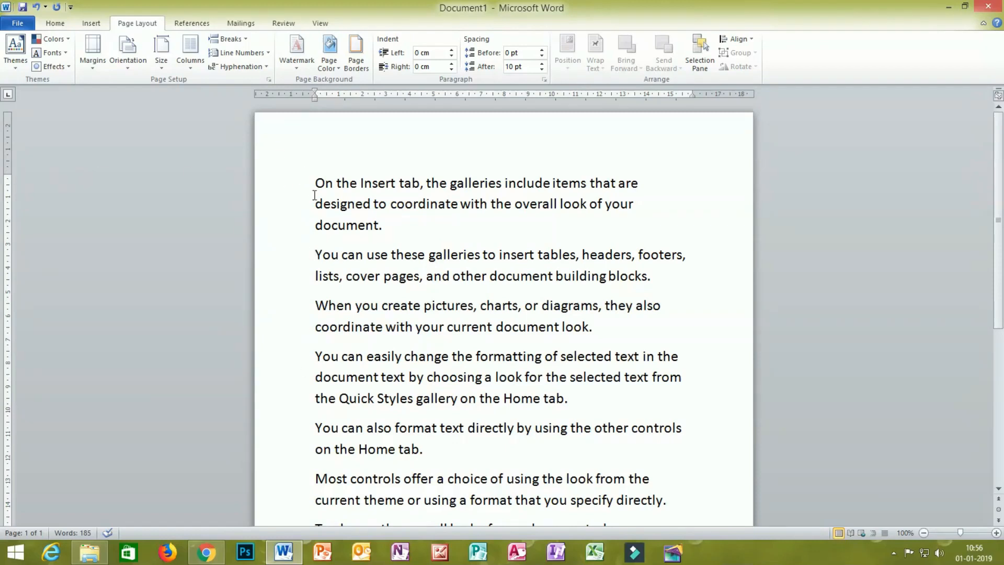
# Apply the Moderate margins preset and set the left indent of the empty last paragraph to 0.25 cm.
pyautogui.click(92, 50)
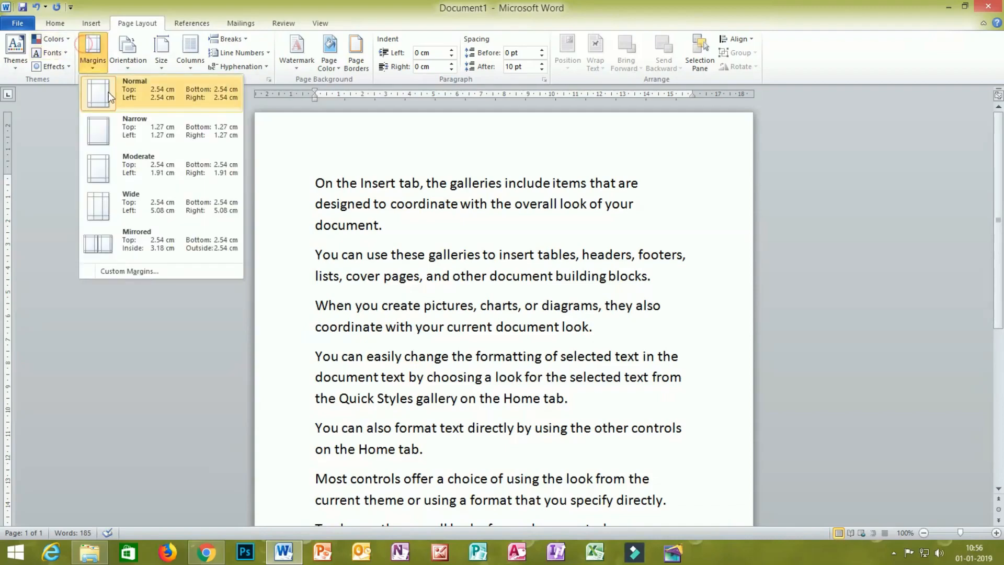
pyautogui.click(121, 168)
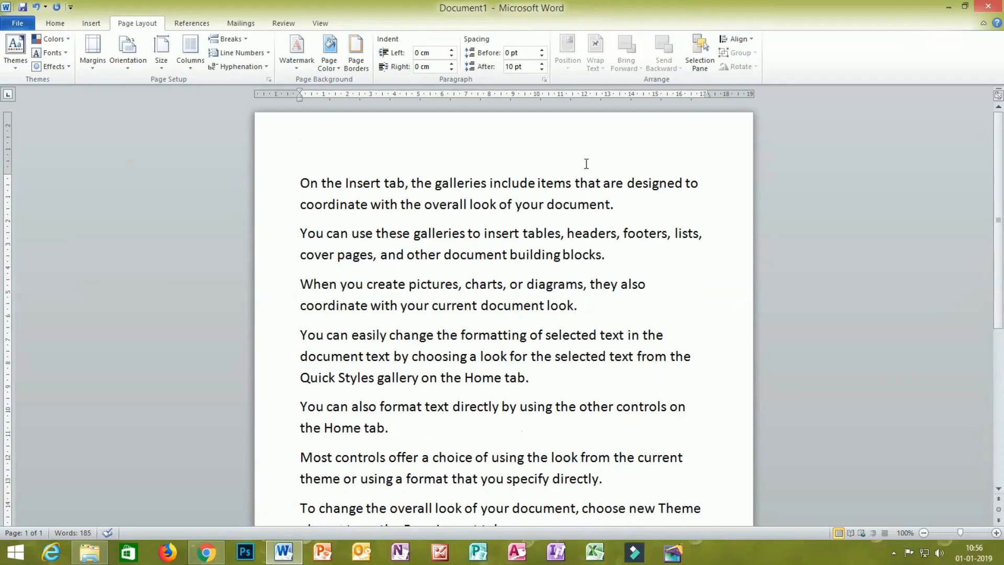
pyautogui.moveTo(4, 174); pyautogui.dragTo(4, 174)
pyautogui.moveTo(299, 100); pyautogui.dragTo(304, 99)
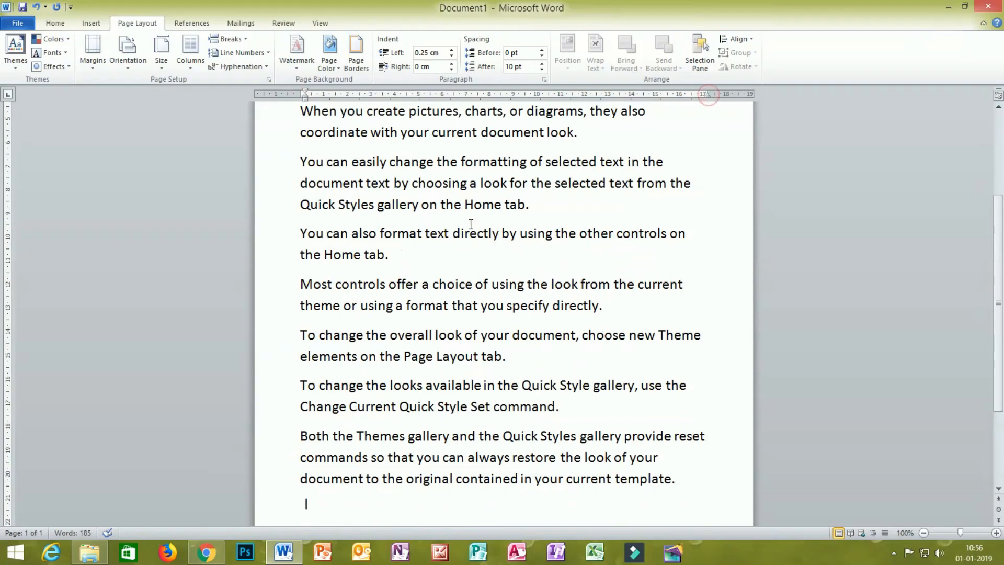
# Return the document's page margins to the Normal preset.
pyautogui.scroll(3, 443, 213)
pyautogui.click(92, 53)
pyautogui.click(102, 89)
pyautogui.scroll(4, 343, 209)
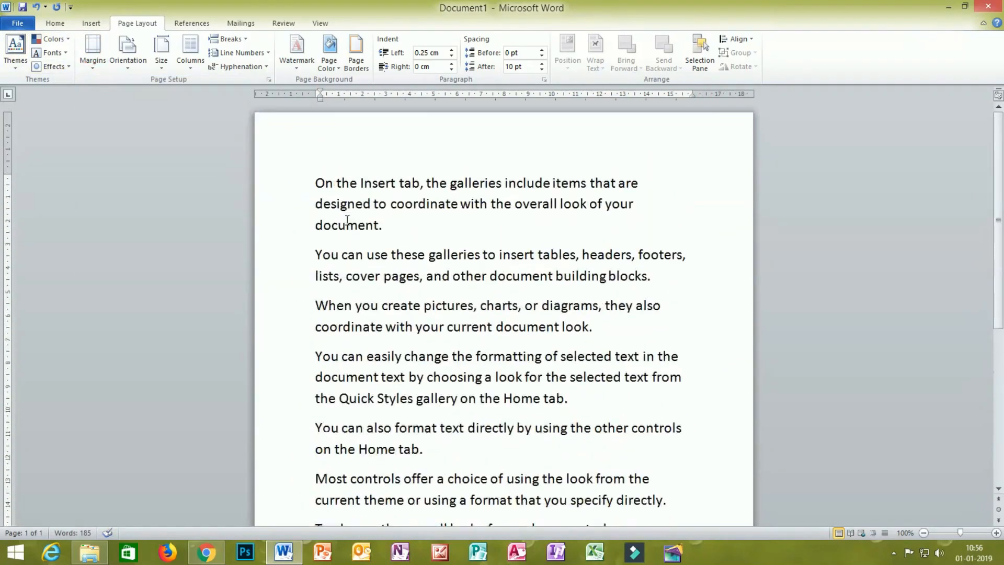
# Apply the Mirrored margins preset to the document and look over the page from start to end.
pyautogui.click(93, 52)
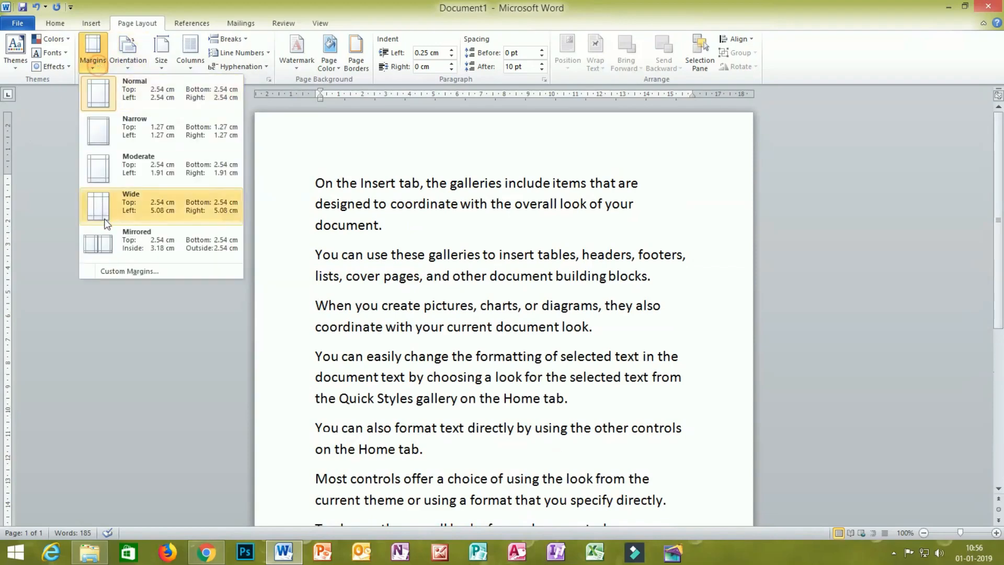
pyautogui.click(115, 248)
pyautogui.scroll(5, 227, 237)
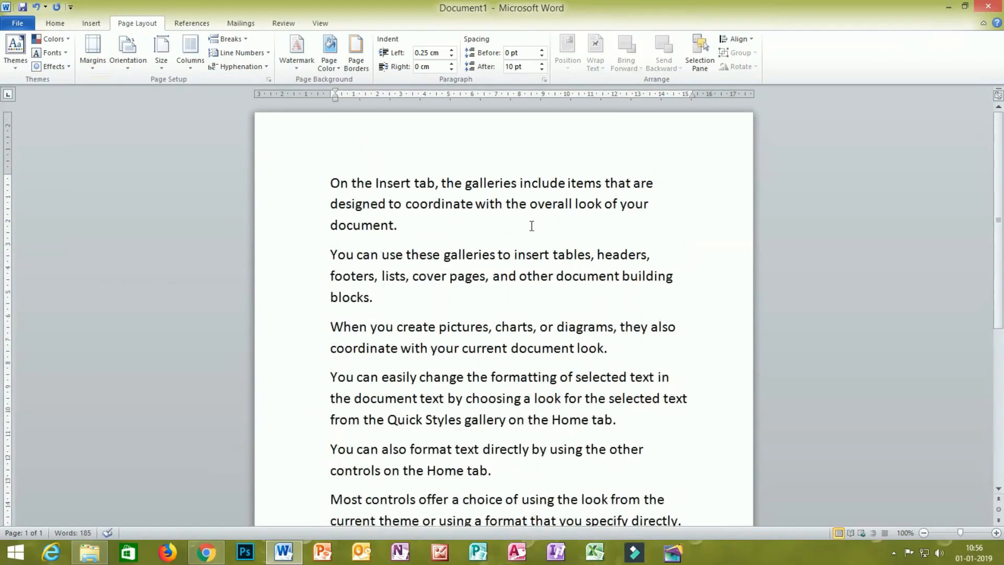
pyautogui.scroll(-5, 647, 232)
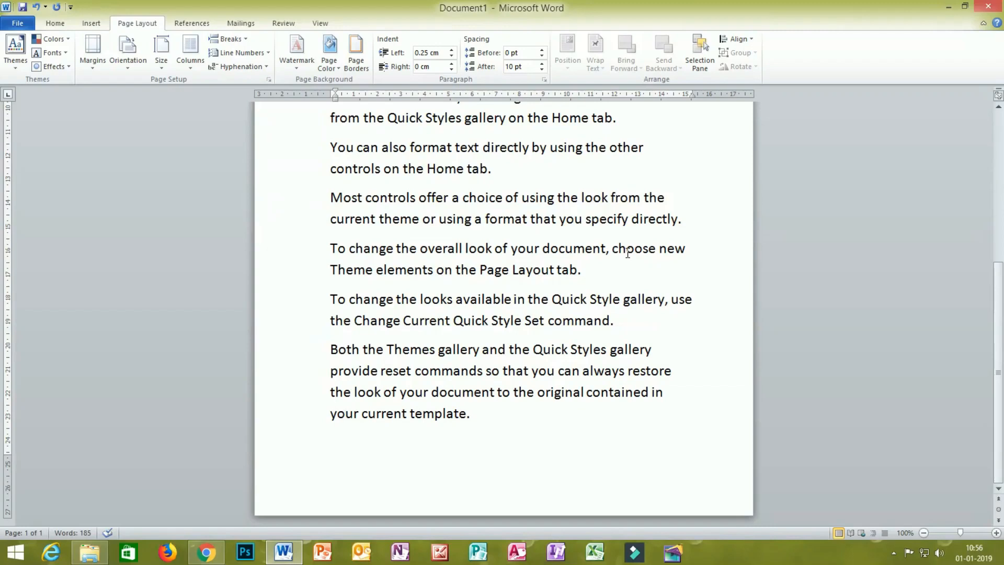
pyautogui.scroll(5, 628, 253)
pyautogui.scroll(-2, 470, 209)
pyautogui.scroll(2, 365, 156)
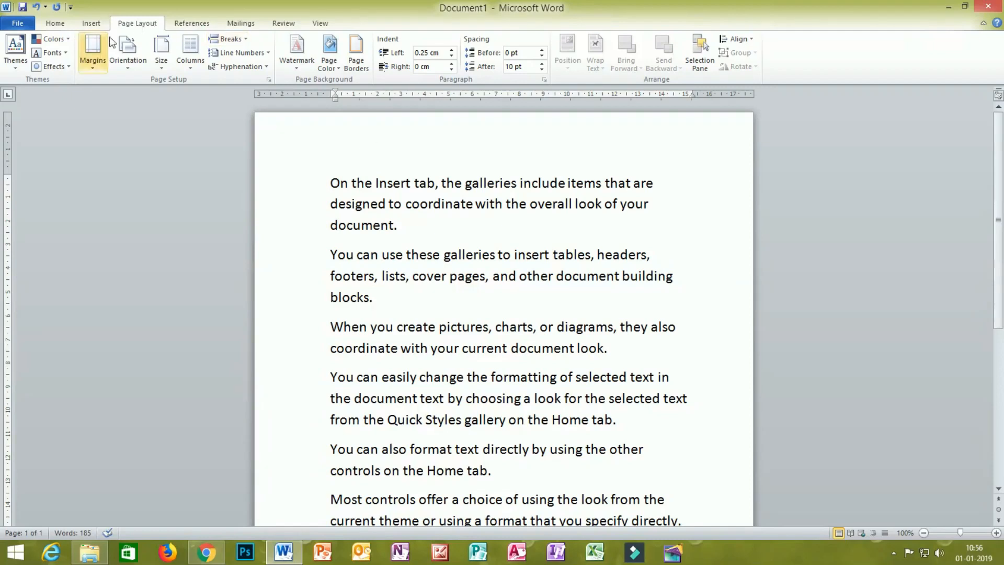
# Open the custom margin settings and apply them to the whole document with mirror margins.
pyautogui.click(91, 59)
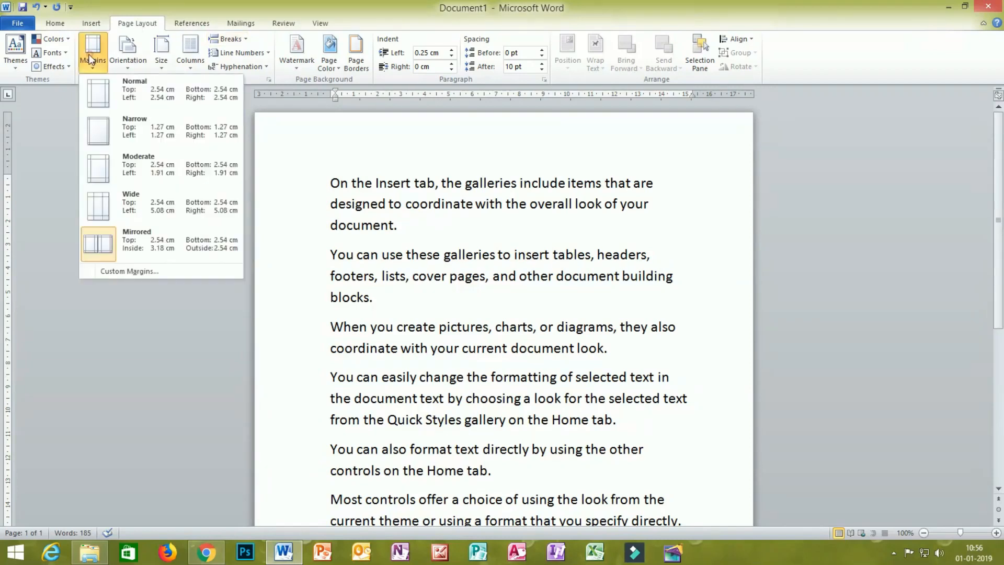
pyautogui.click(127, 271)
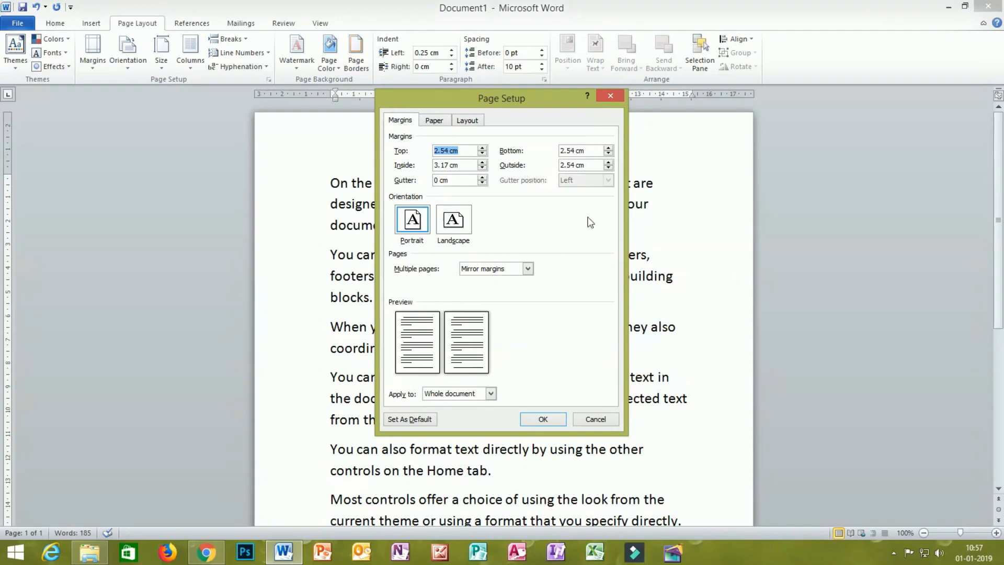
pyautogui.click(542, 421)
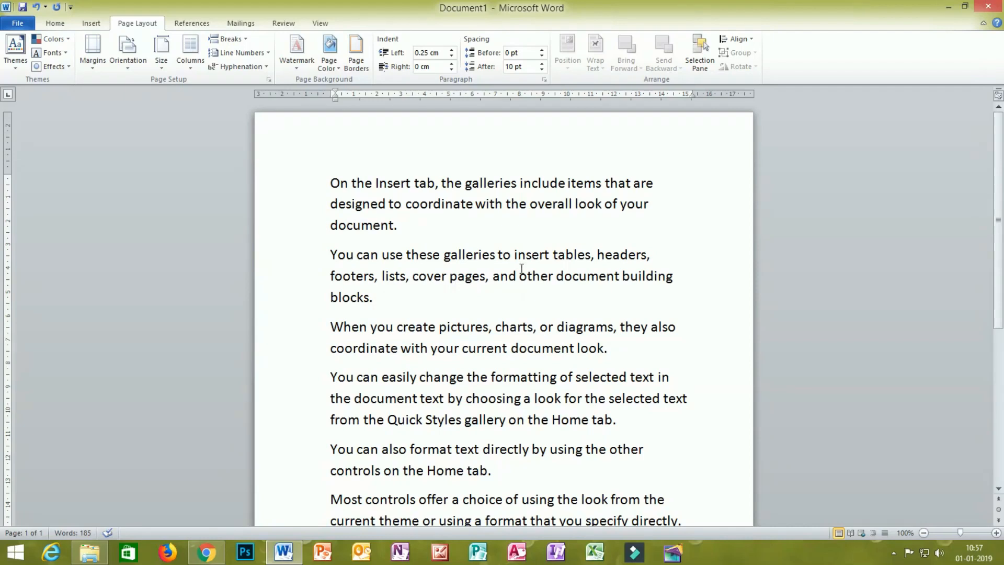
# Review the available margin presets and page orientation options, and look through the document in Portrait orientation.
pyautogui.click(103, 62)
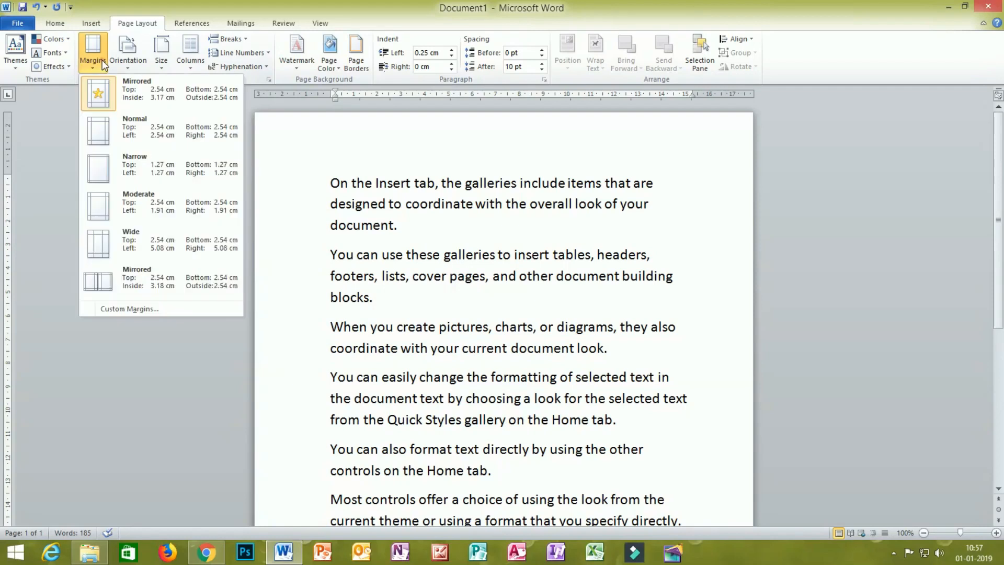
pyautogui.click(134, 62)
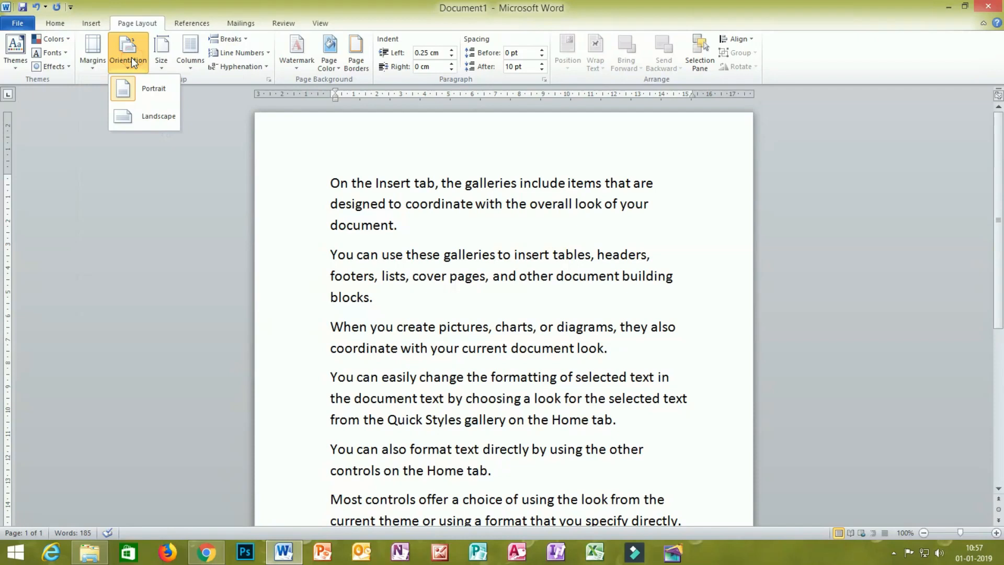
pyautogui.click(99, 183)
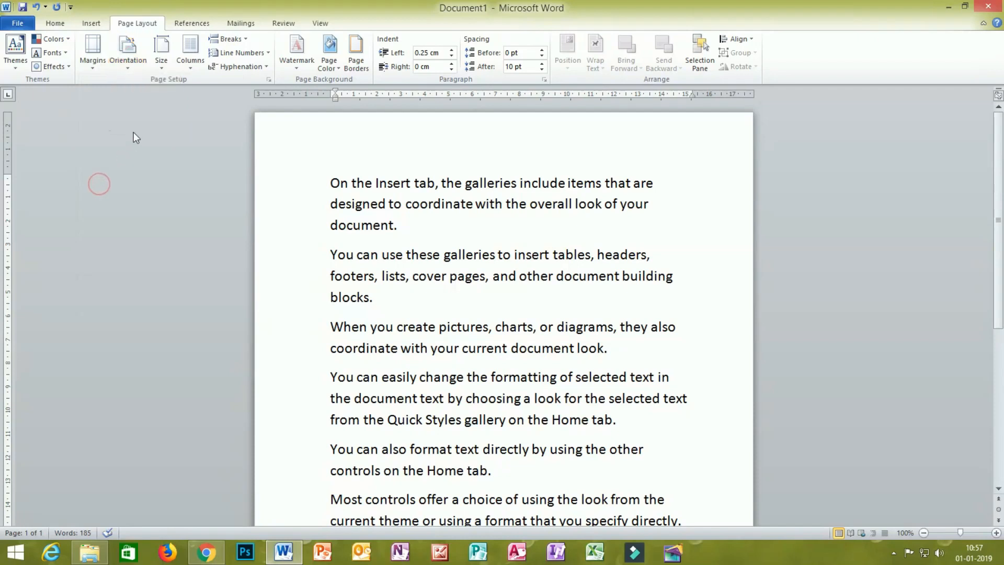
pyautogui.click(126, 63)
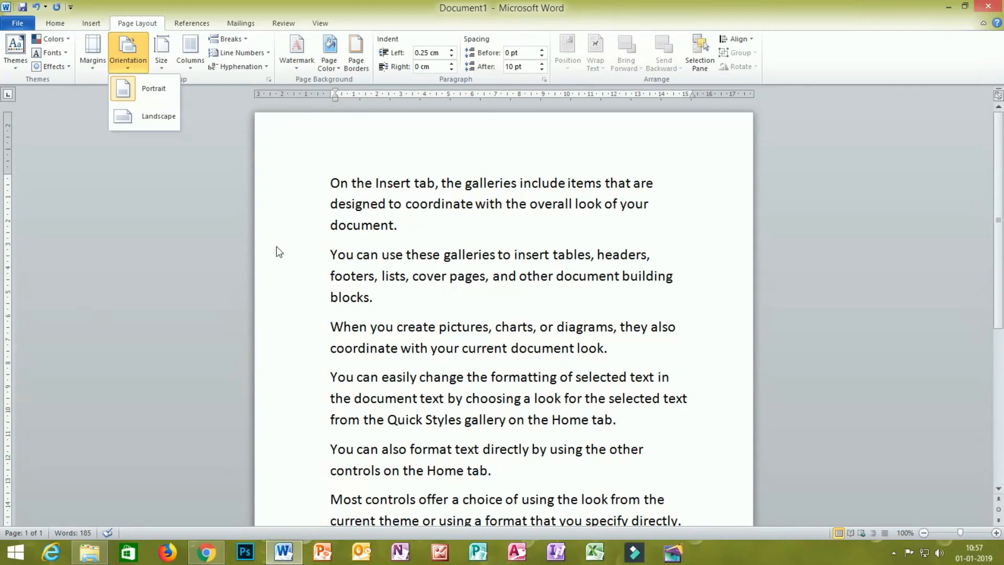
pyautogui.click(147, 246)
pyautogui.scroll(-3, 265, 249)
pyautogui.scroll(3, 264, 248)
pyautogui.click(127, 52)
pyautogui.click(129, 101)
pyautogui.scroll(-5, 489, 208)
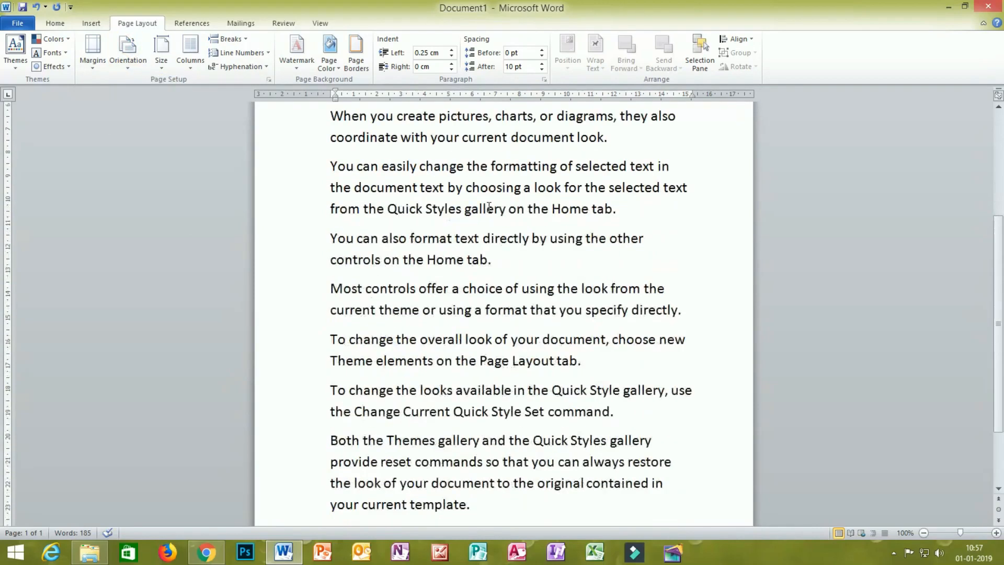
pyautogui.scroll(5, 489, 207)
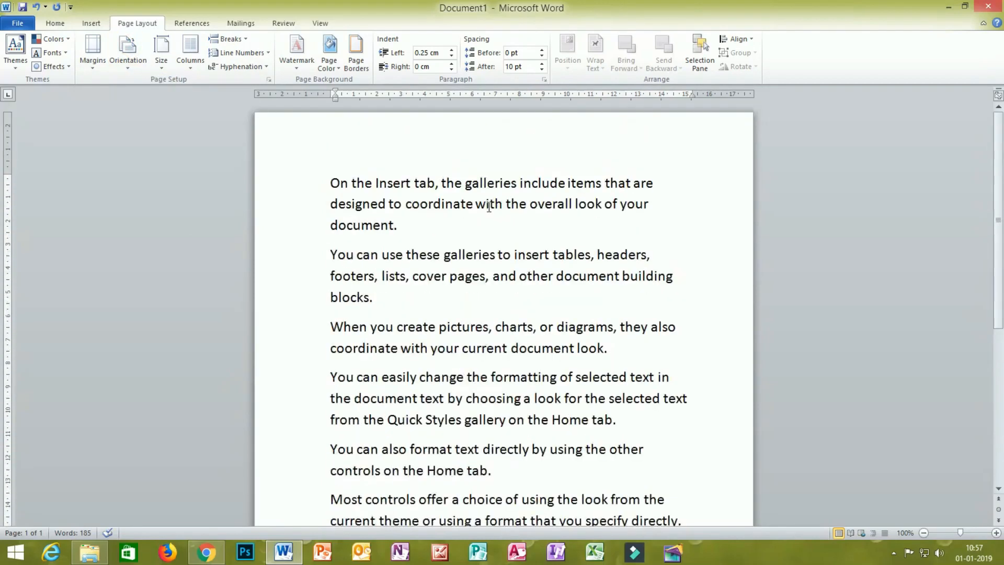
# Change the page orientation to Landscape and zoom out to 50% to compare the pages side by side.
pyautogui.click(131, 48)
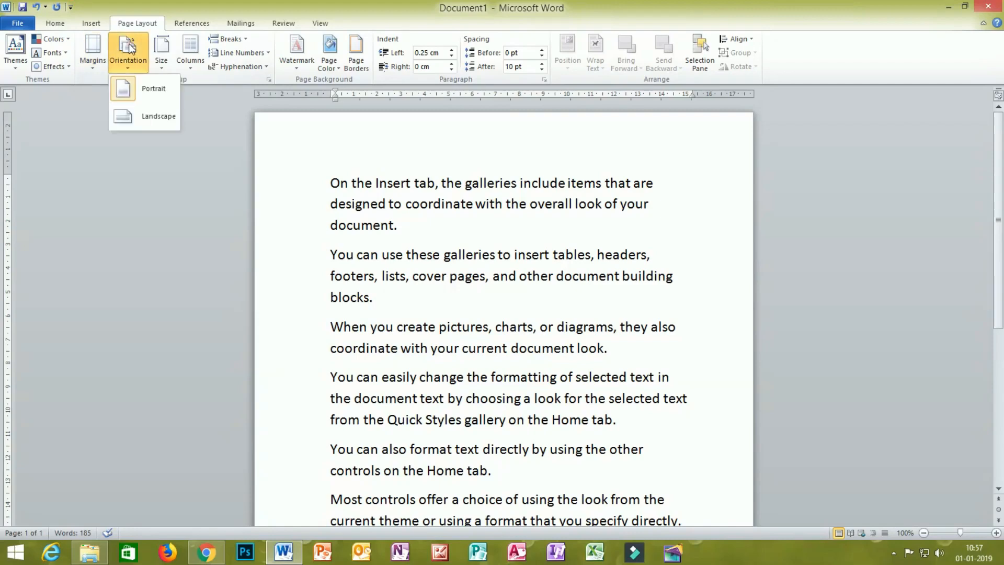
pyautogui.click(158, 116)
pyautogui.scroll(5, 307, 204)
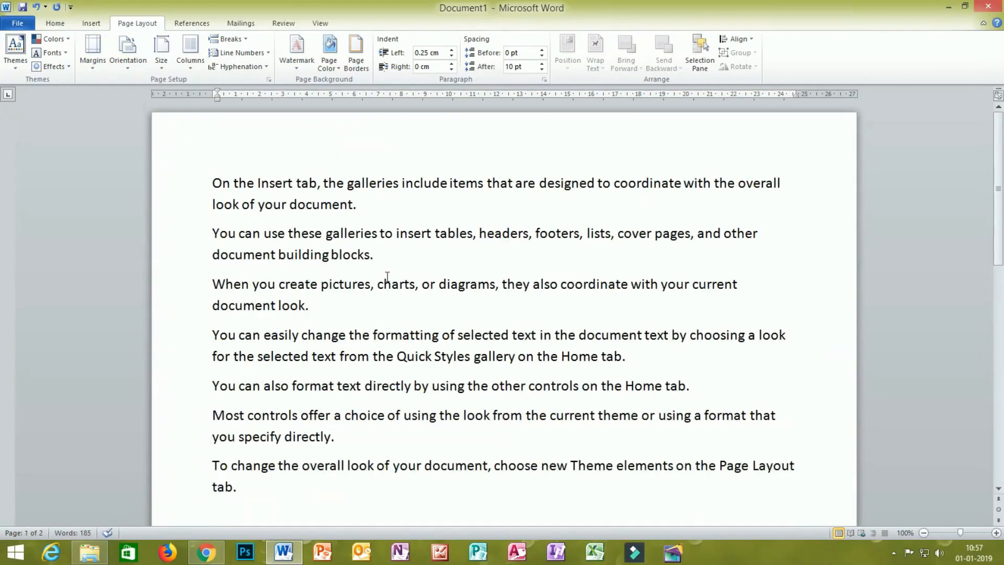
pyautogui.scroll(-15, 397, 269)
pyautogui.scroll(3, 409, 267)
pyautogui.scroll(-3, 409, 267)
pyautogui.keyDown('ctrl'); pyautogui.scroll(-5, 410, 267); pyautogui.keyUp('ctrl')
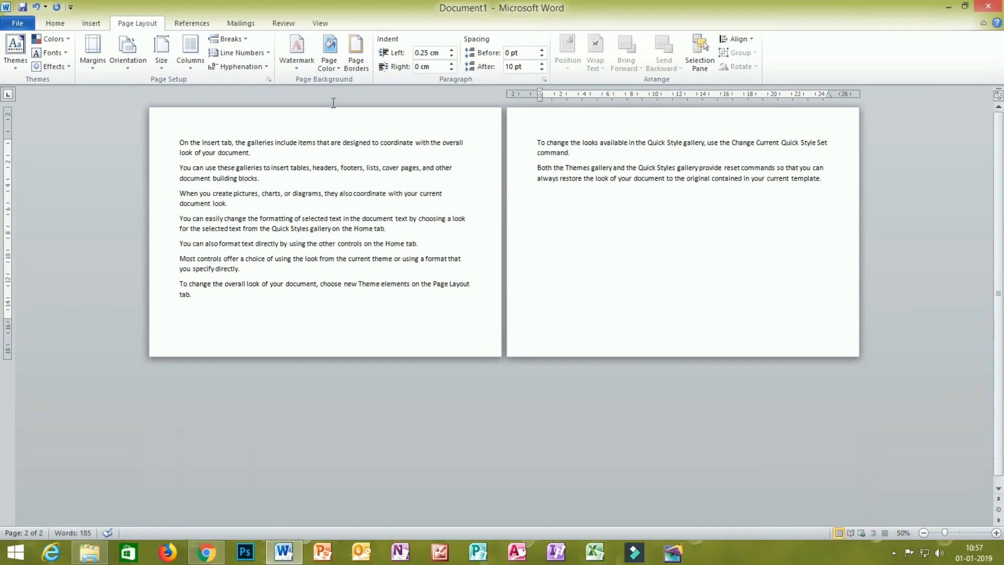
# Switch the page orientation between Portrait and Landscape for comparison, finishing on Portrait.
pyautogui.click(127, 53)
pyautogui.click(126, 86)
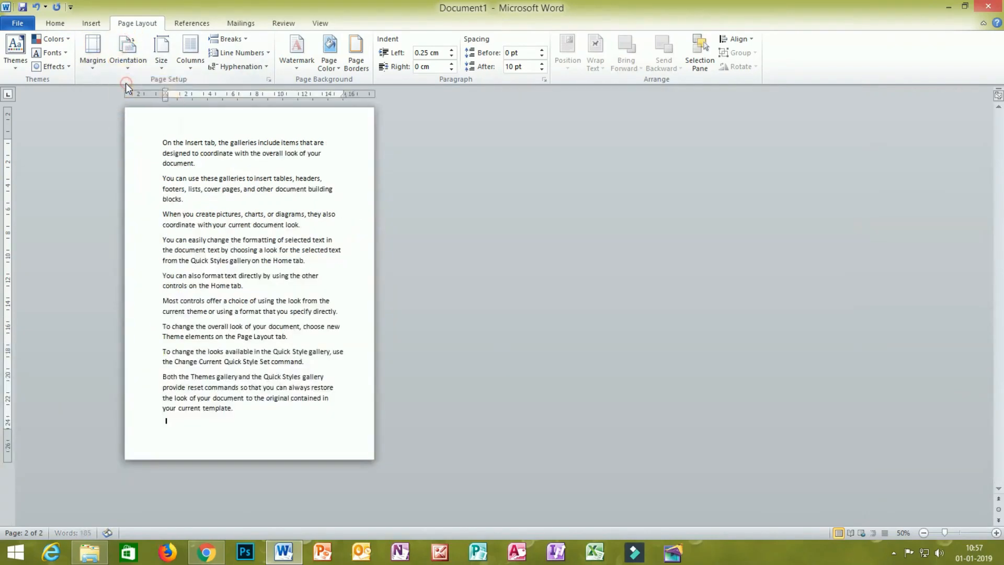
pyautogui.click(137, 56)
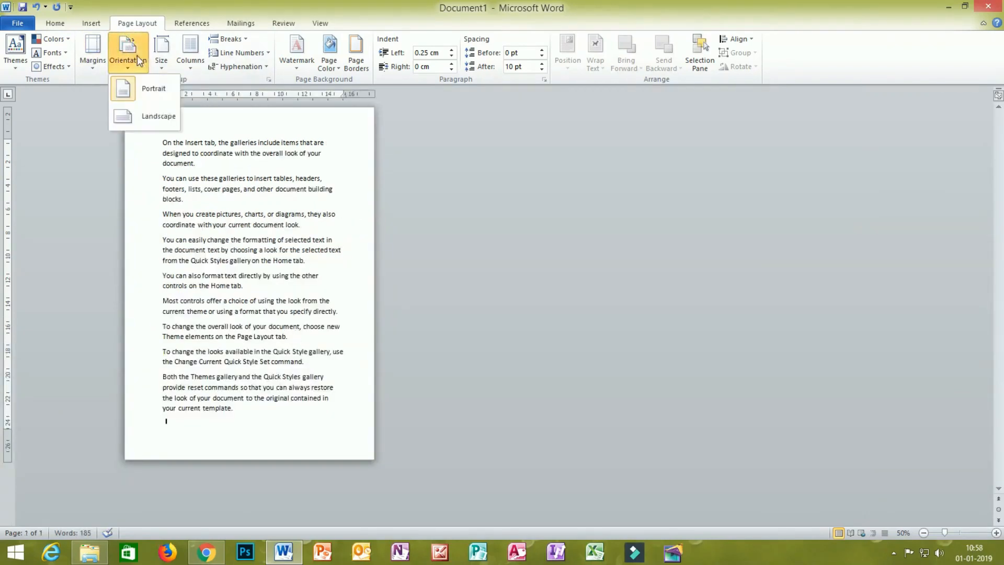
pyautogui.click(138, 112)
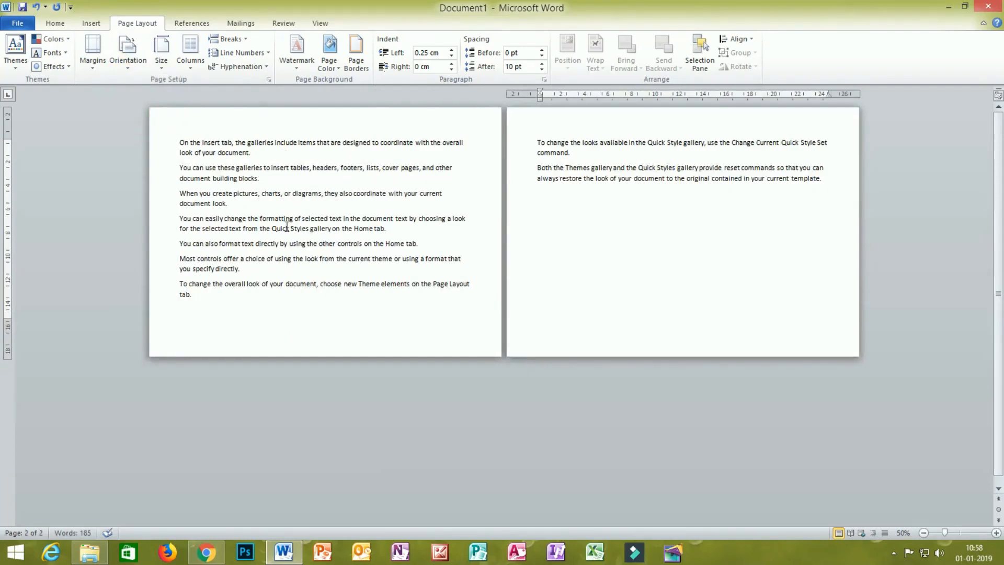
pyautogui.click(131, 57)
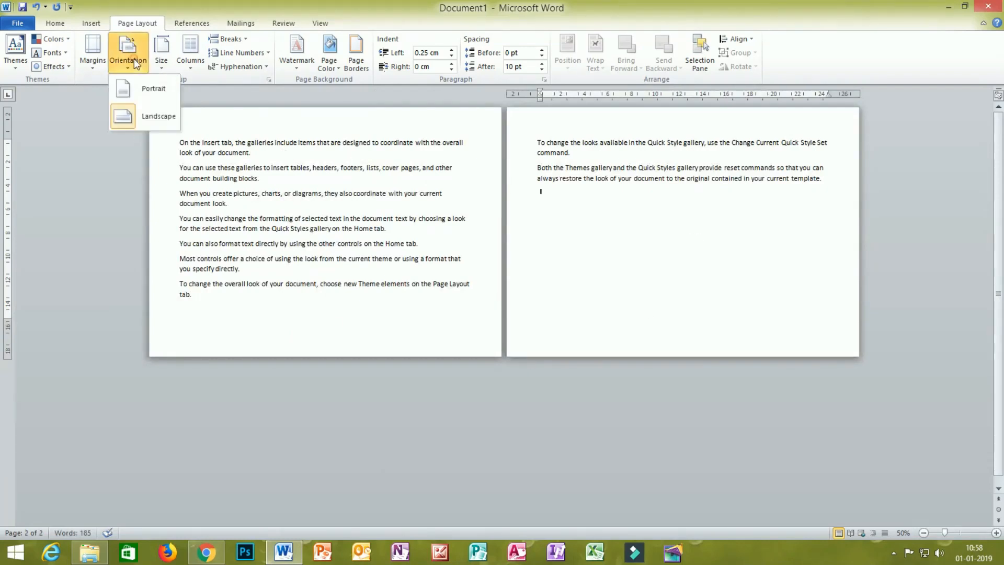
pyautogui.click(141, 99)
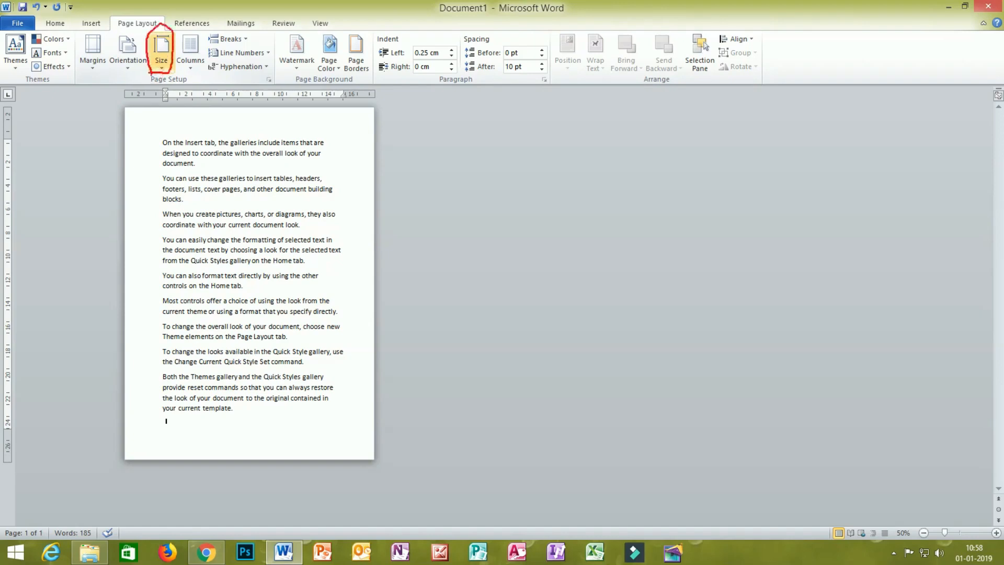
# Review the preset paper sizes and their dimensions, including Letter, Legal, A3, A4 and the envelope formats.
pyautogui.click(165, 61)
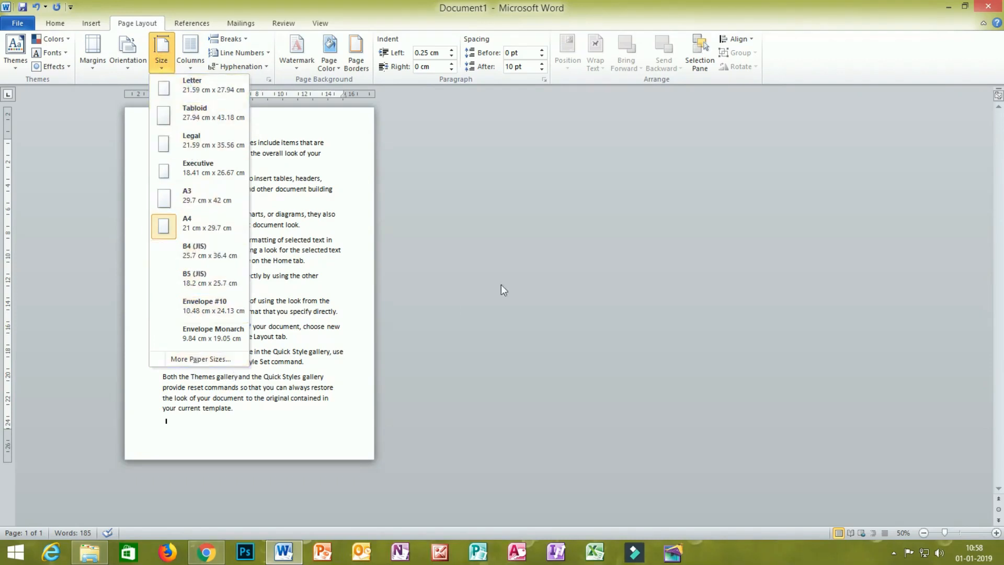
pyautogui.click(461, 276)
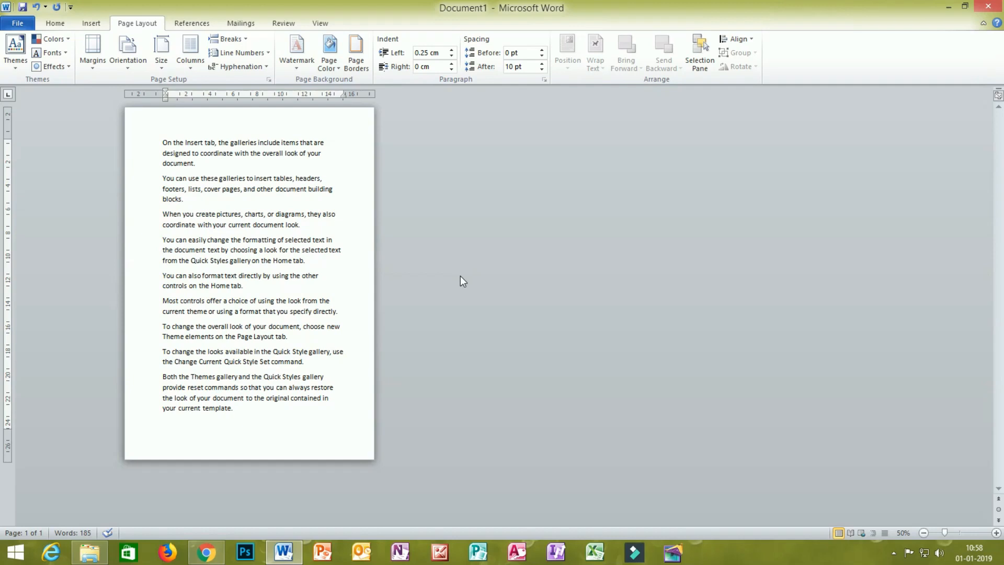
pyautogui.click(166, 61)
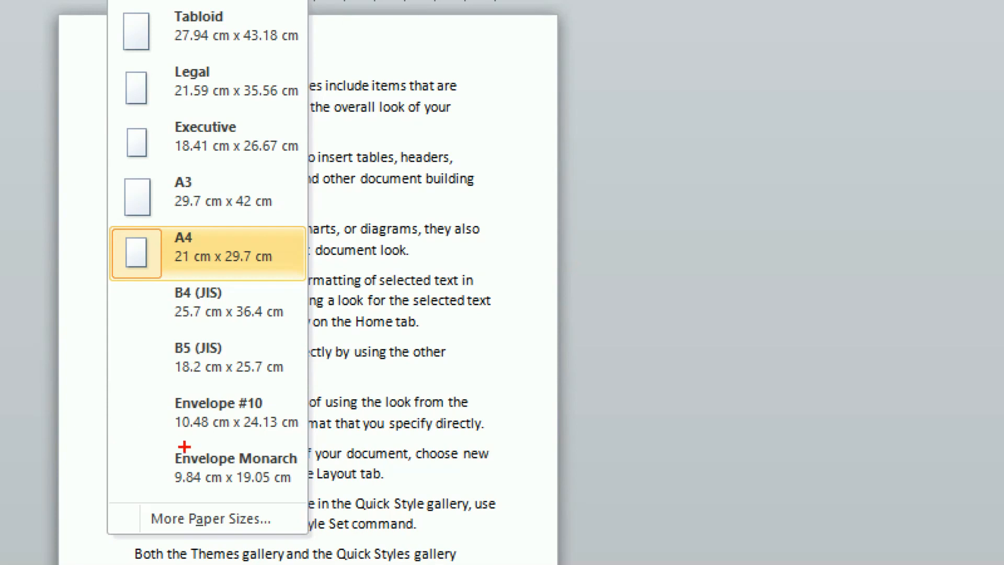
pyautogui.moveTo(180, 444); pyautogui.dragTo(287, 438)
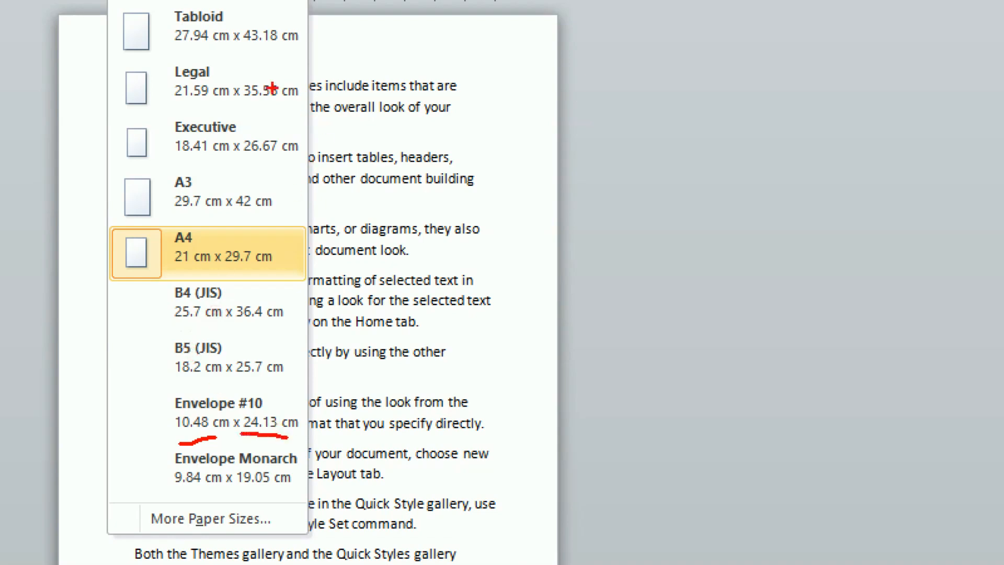
pyautogui.press('Escape')
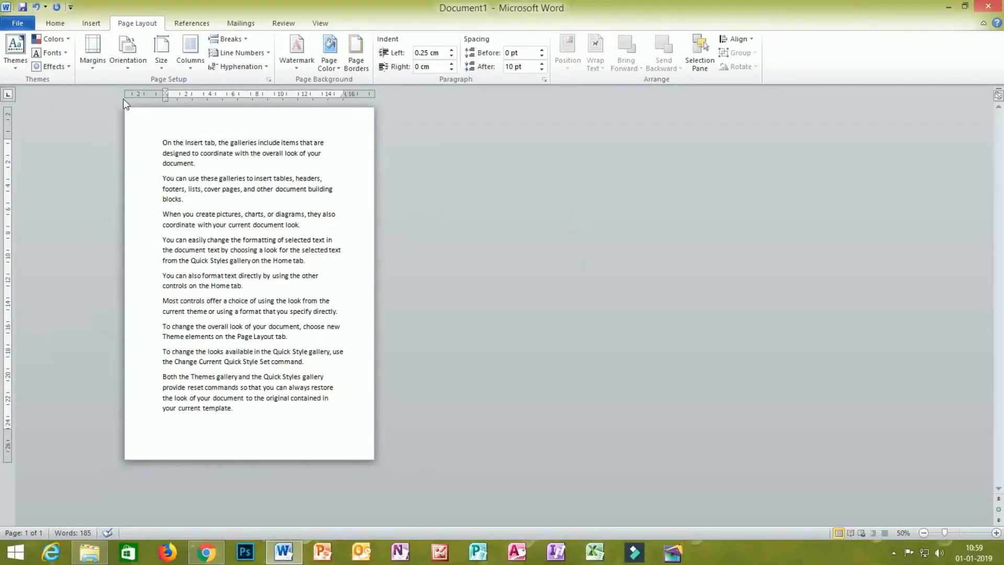
pyautogui.click(157, 63)
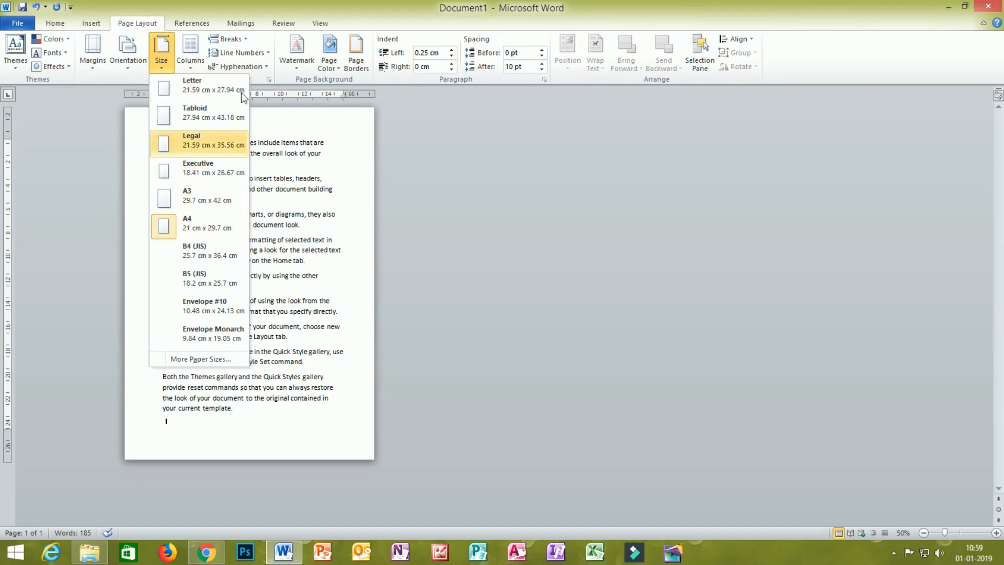
pyautogui.click(389, 203)
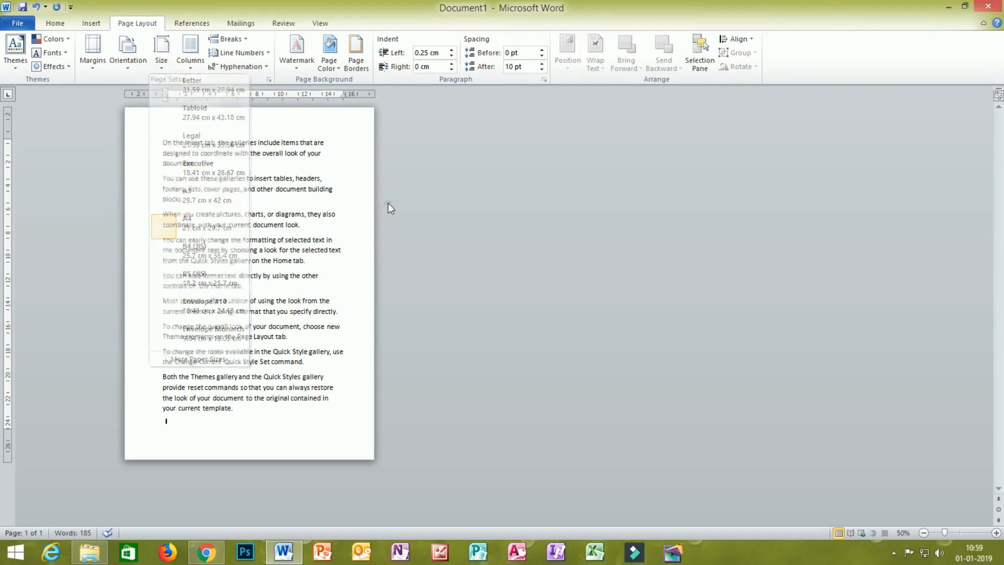
# Open the settings for more paper sizes, examine the margin options and the paper width and height, and accept them as they are.
pyautogui.click(161, 52)
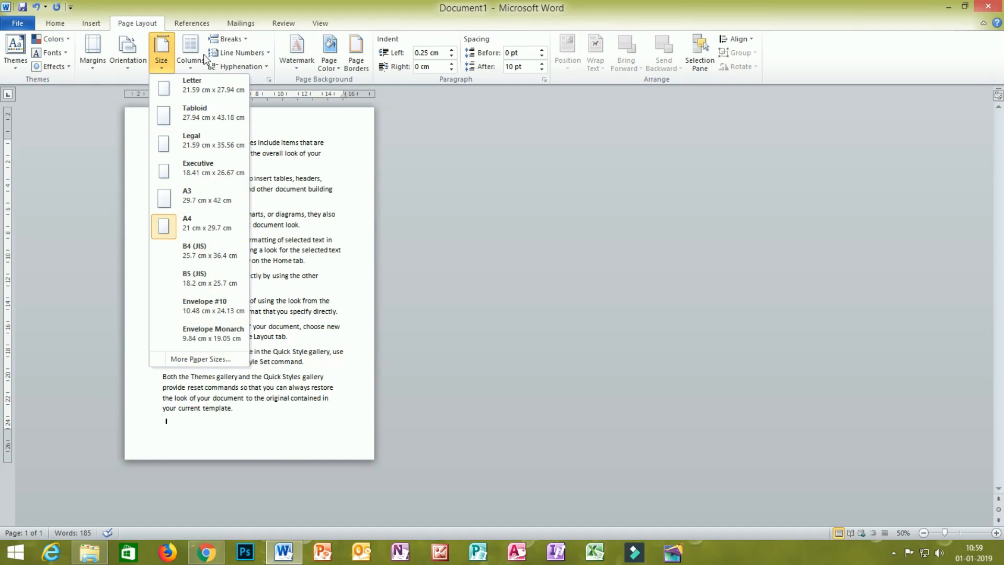
pyautogui.click(187, 359)
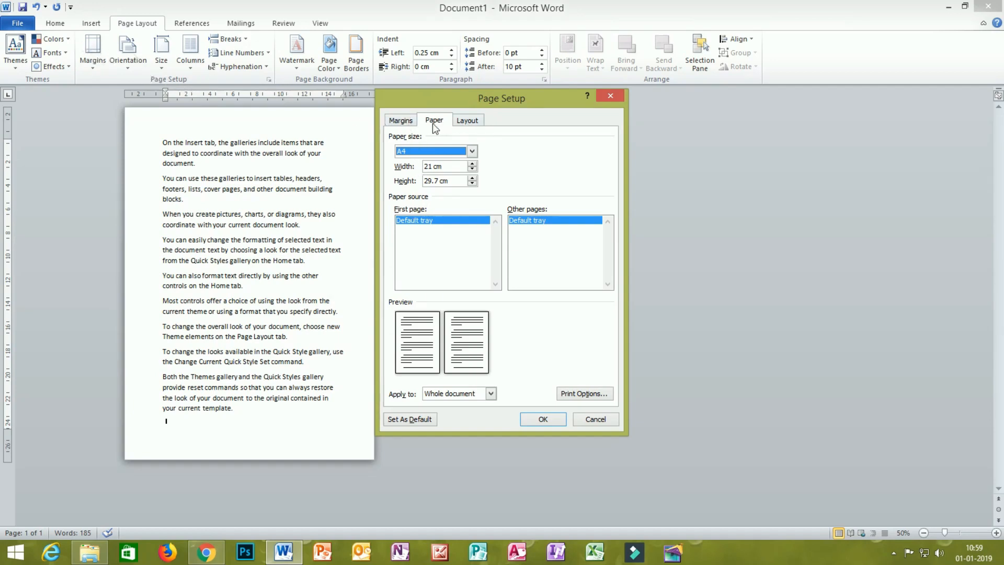
pyautogui.click(398, 121)
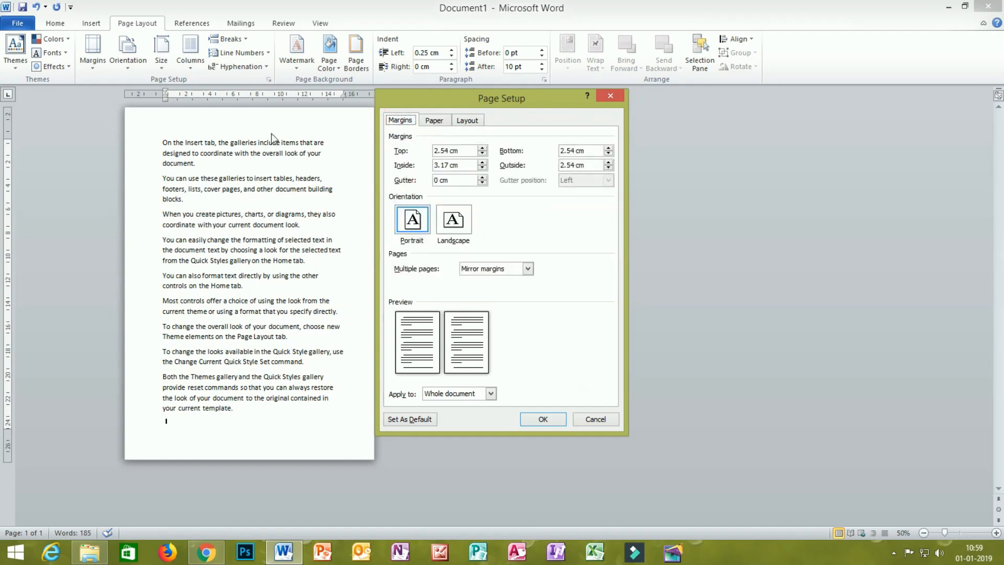
pyautogui.click(442, 121)
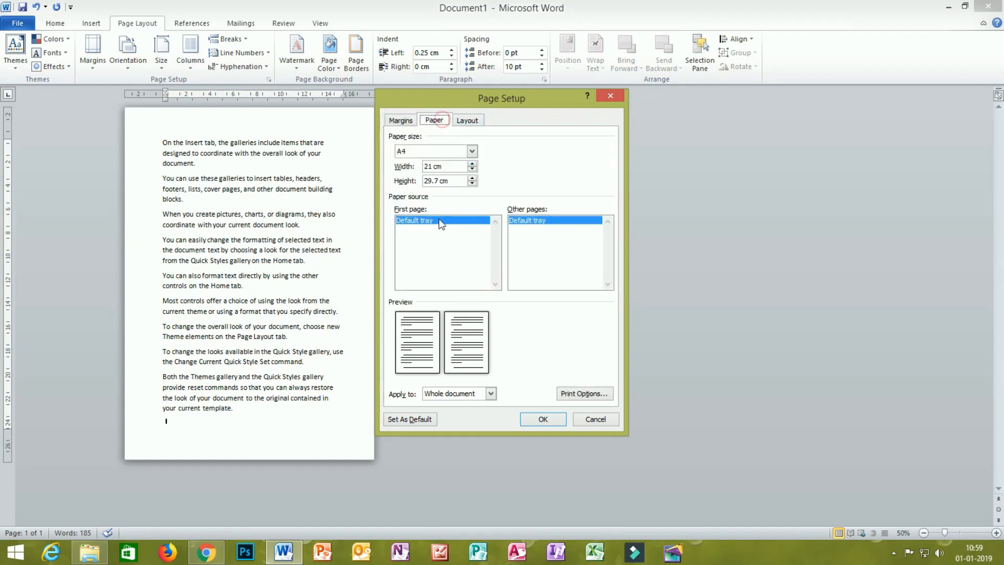
pyautogui.click(451, 167)
pyautogui.click(453, 181)
pyautogui.click(555, 418)
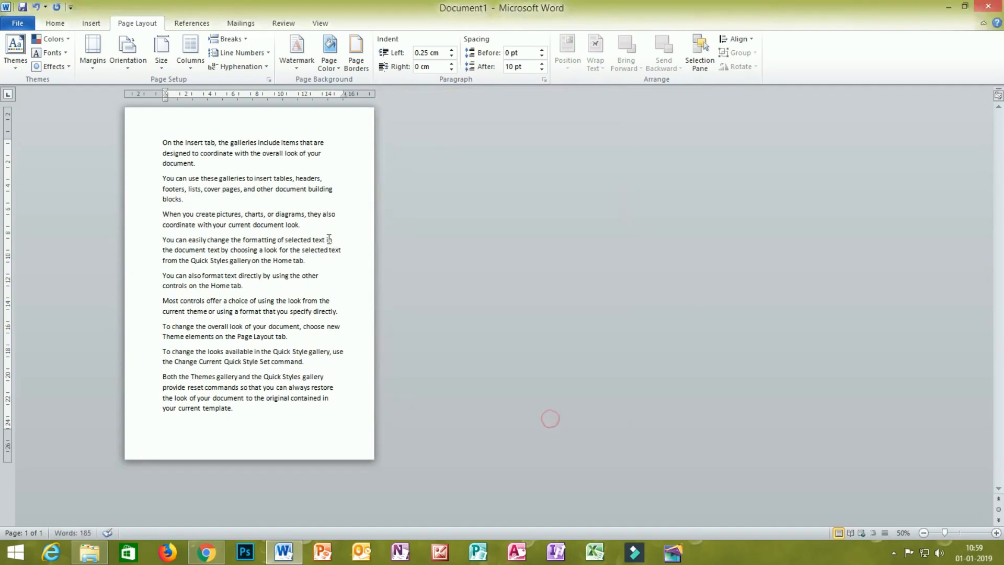
# Switch the paper size to Letter for comparison and return it to A4.
pyautogui.click(159, 53)
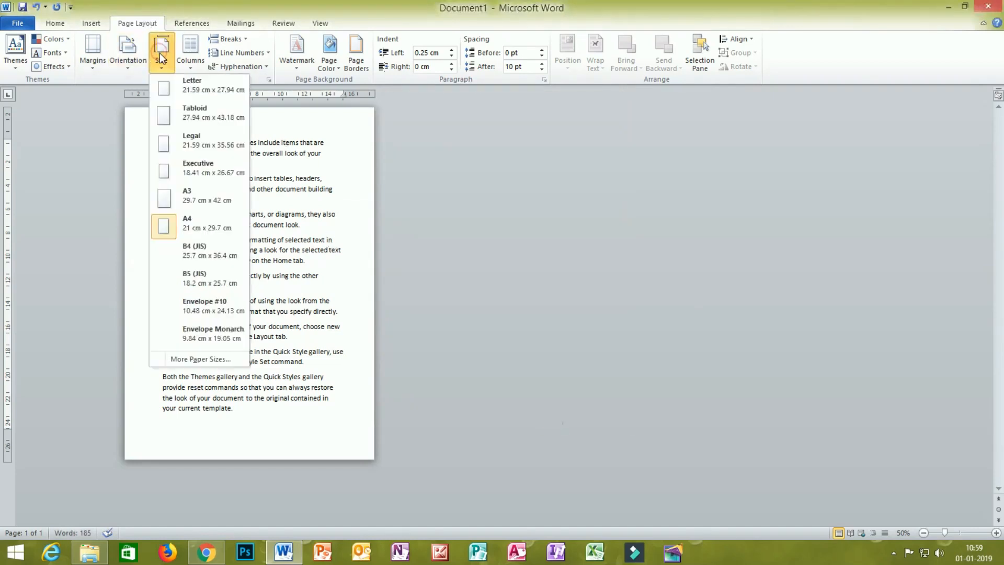
pyautogui.click(208, 89)
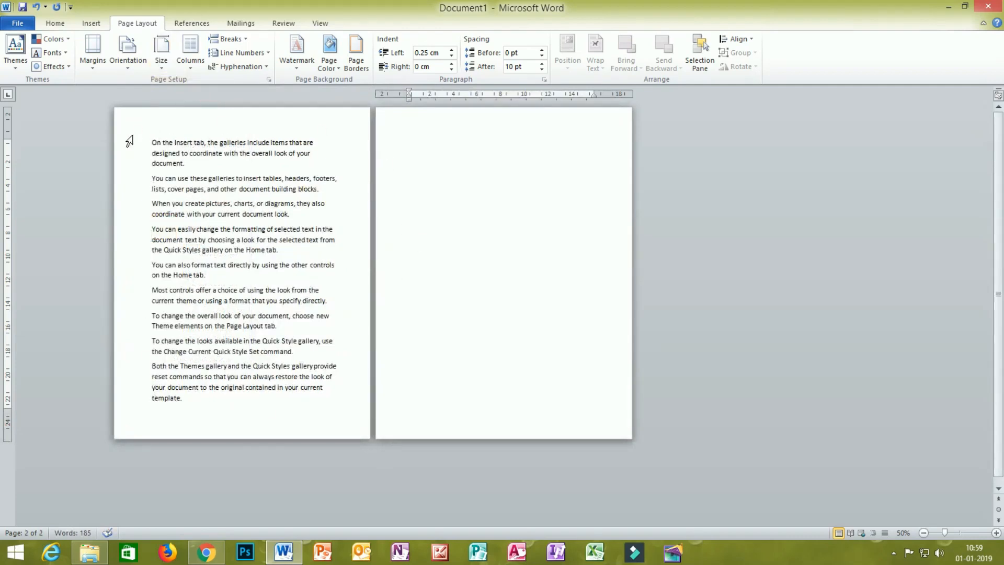
pyautogui.click(170, 62)
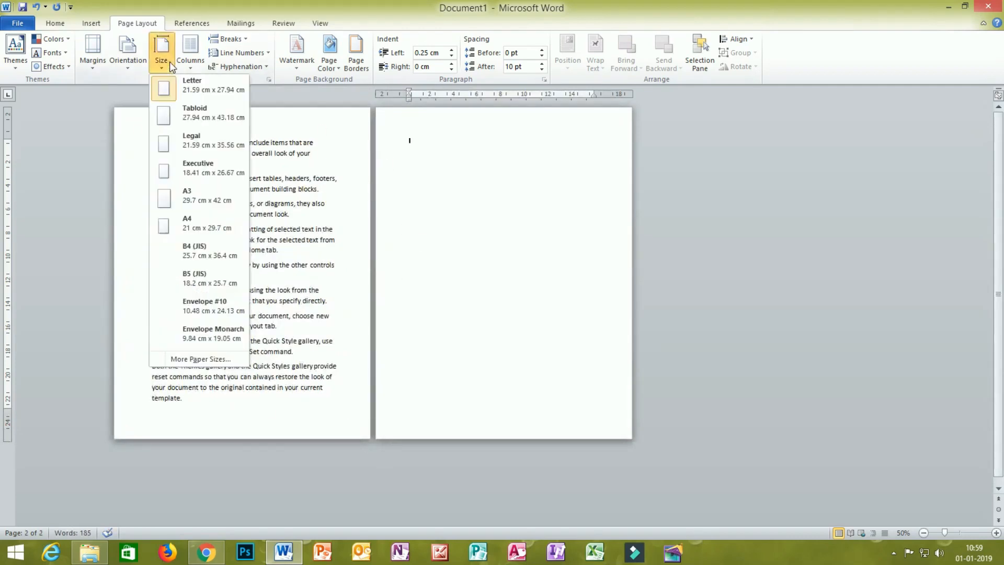
pyautogui.click(197, 228)
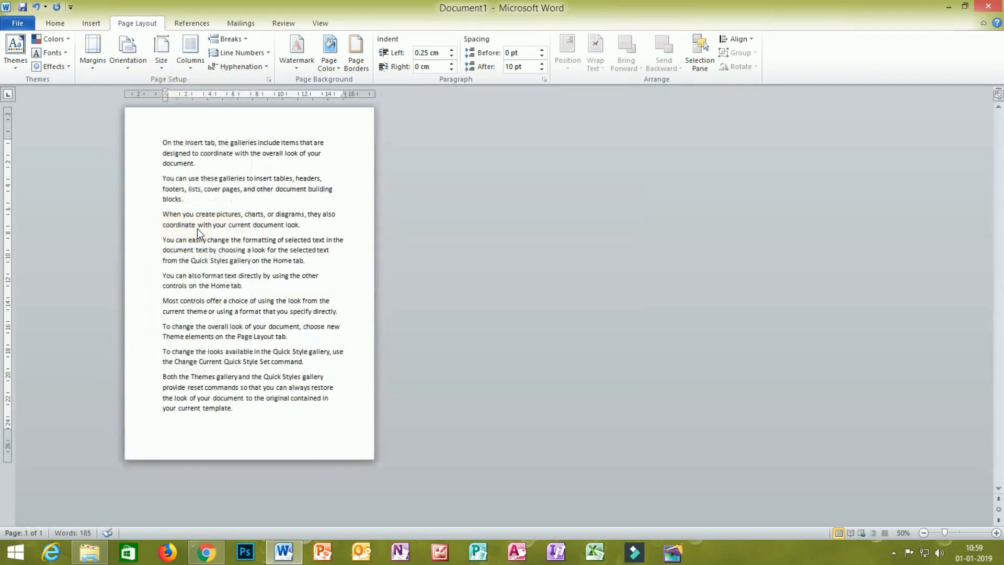
# View the page setup's paper size settings once more and close them without changing anything.
pyautogui.click(162, 62)
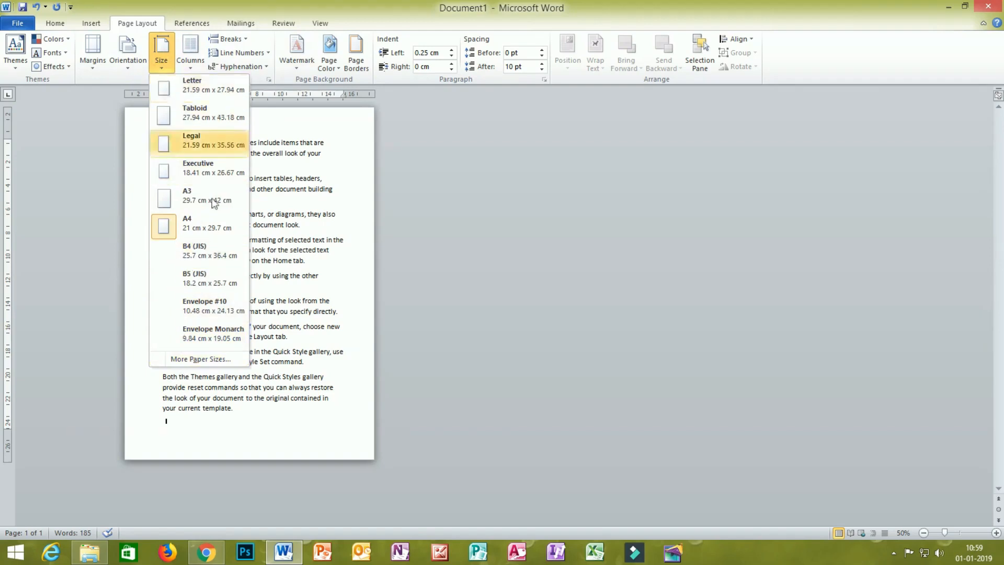
pyautogui.click(197, 361)
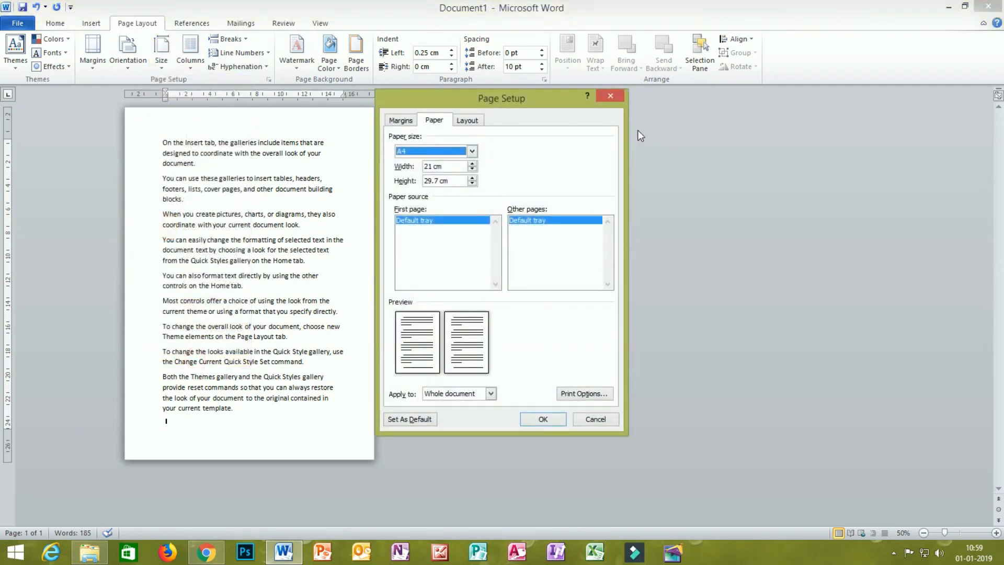
pyautogui.click(611, 95)
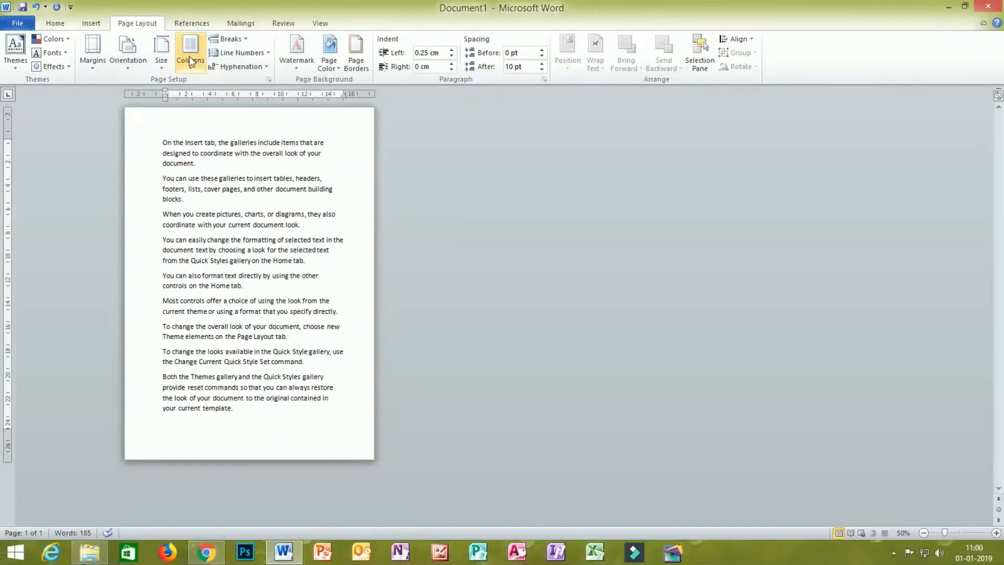
# Review the available column presets and apply the One column layout to the text.
pyautogui.click(178, 95)
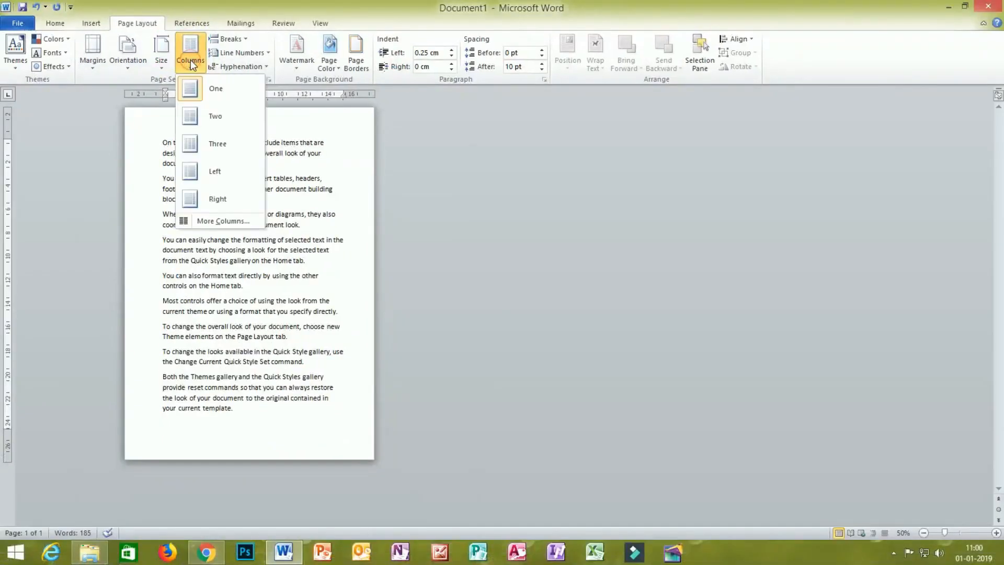
pyautogui.click(54, 218)
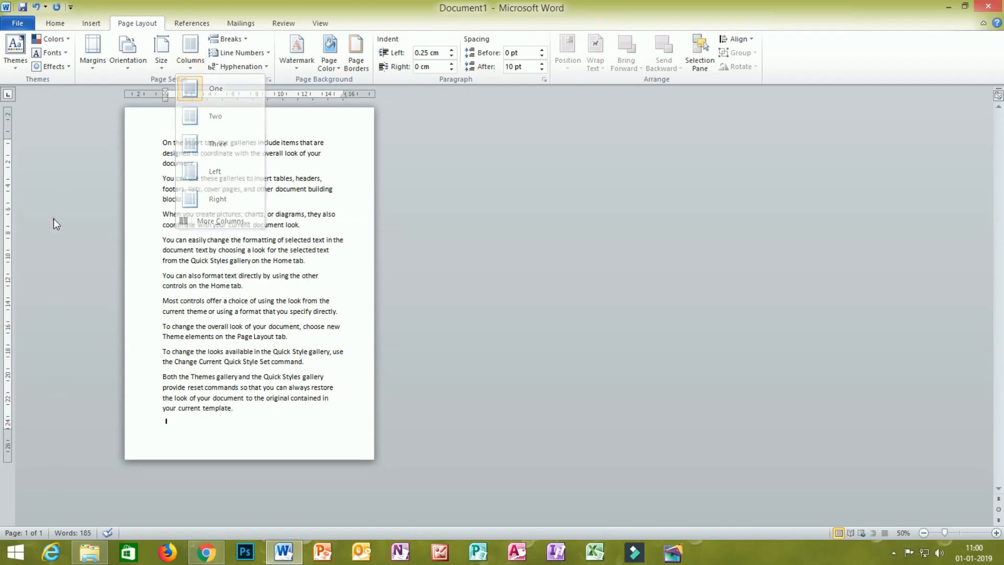
pyautogui.scroll(3, 165, 218)
pyautogui.scroll(5, 258, 218)
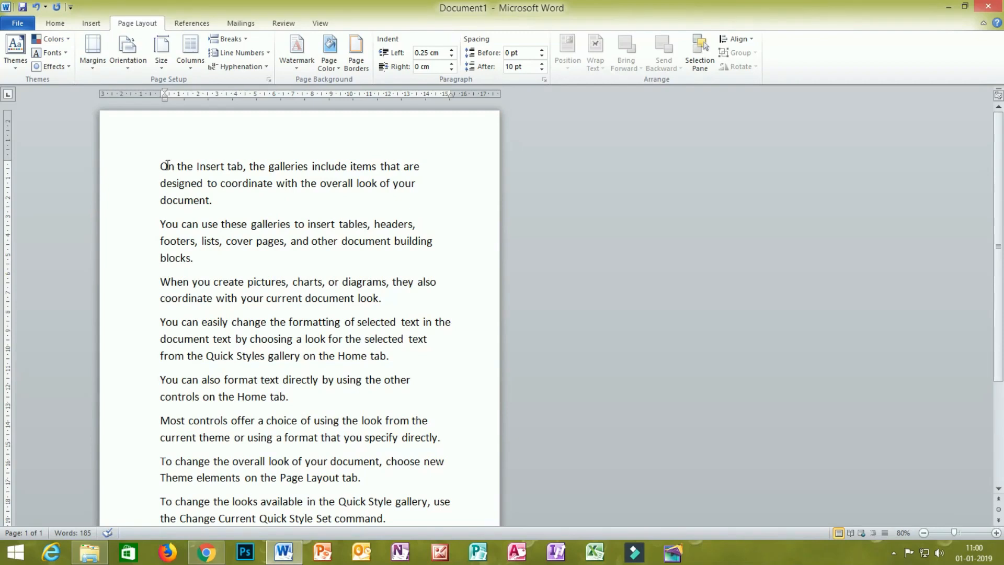
pyautogui.click(193, 66)
pyautogui.click(202, 90)
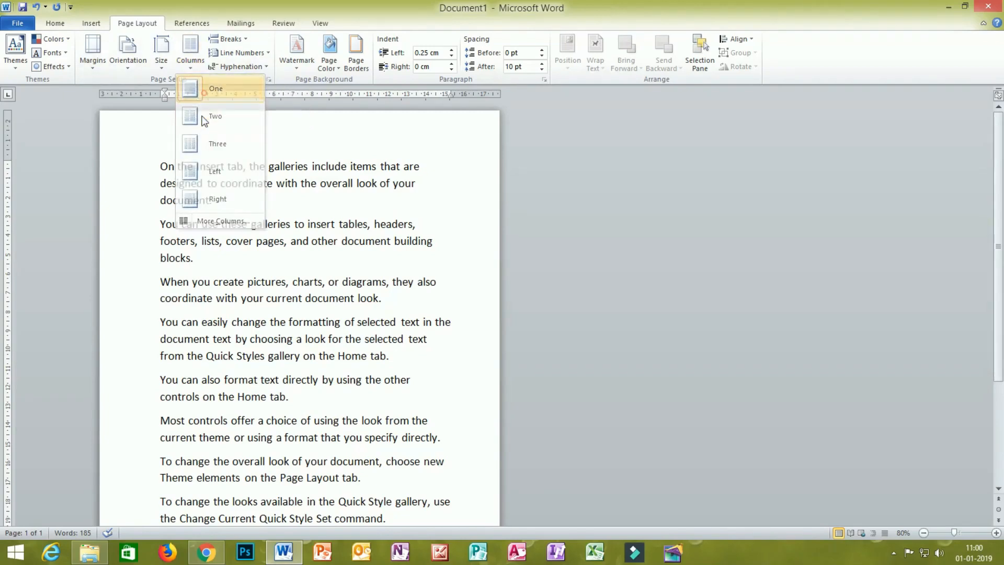
# Lay out the text in Two columns and examine the column edges and the gap between them on the ruler.
pyautogui.click(206, 63)
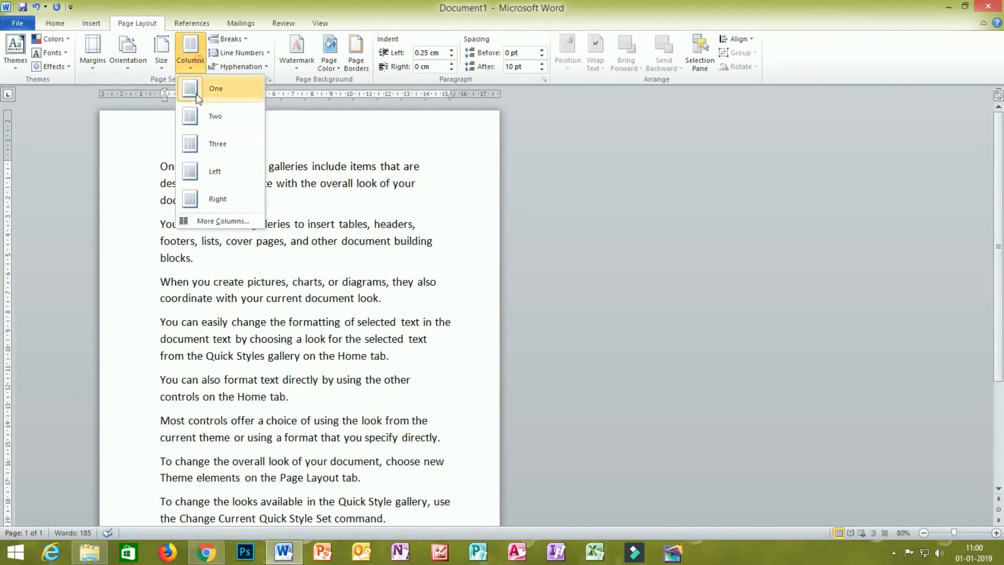
pyautogui.click(199, 115)
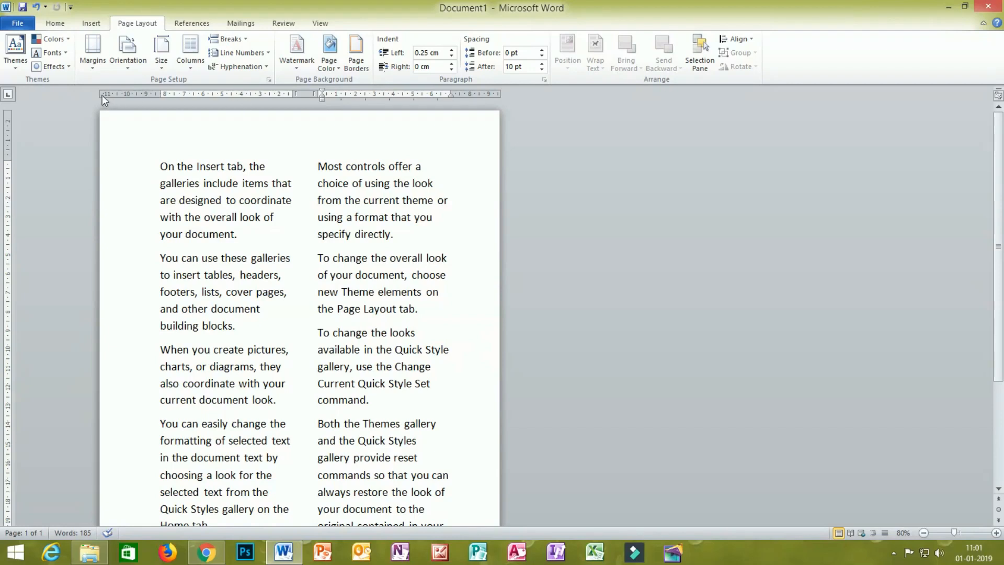
pyautogui.click(160, 95)
pyautogui.click(294, 93)
pyautogui.moveTo(294, 93)
pyautogui.mouseDown()
pyautogui.moveTo(328, 92)
pyautogui.moveTo(317, 92)
pyautogui.mouseUp()
pyautogui.click(451, 95)
pyautogui.scroll(-2, 407, 175)
pyautogui.scroll(1, 407, 175)
# Compare the Three, Right and Left column presets on the text, finishing on Left.
pyautogui.click(190, 52)
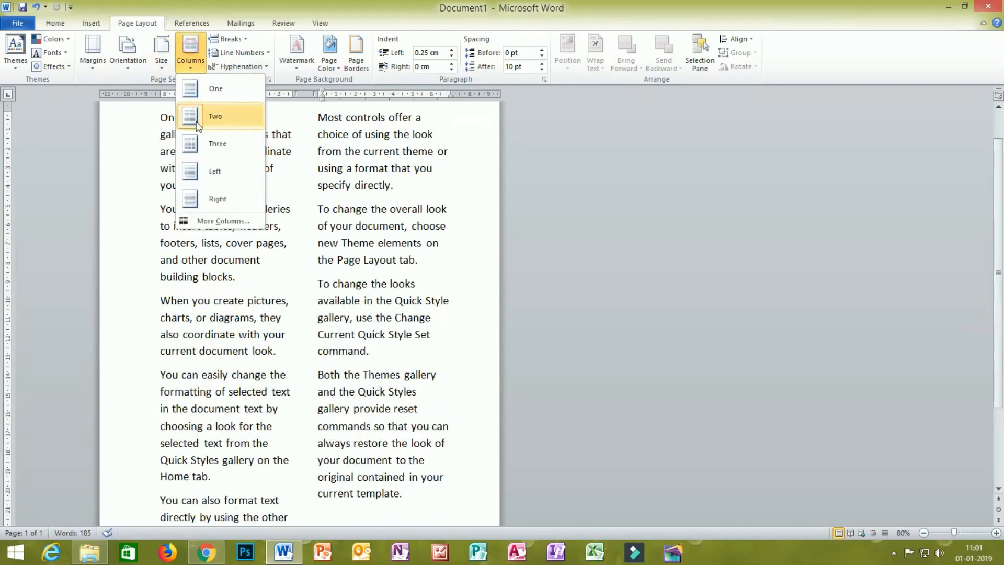
pyautogui.click(203, 146)
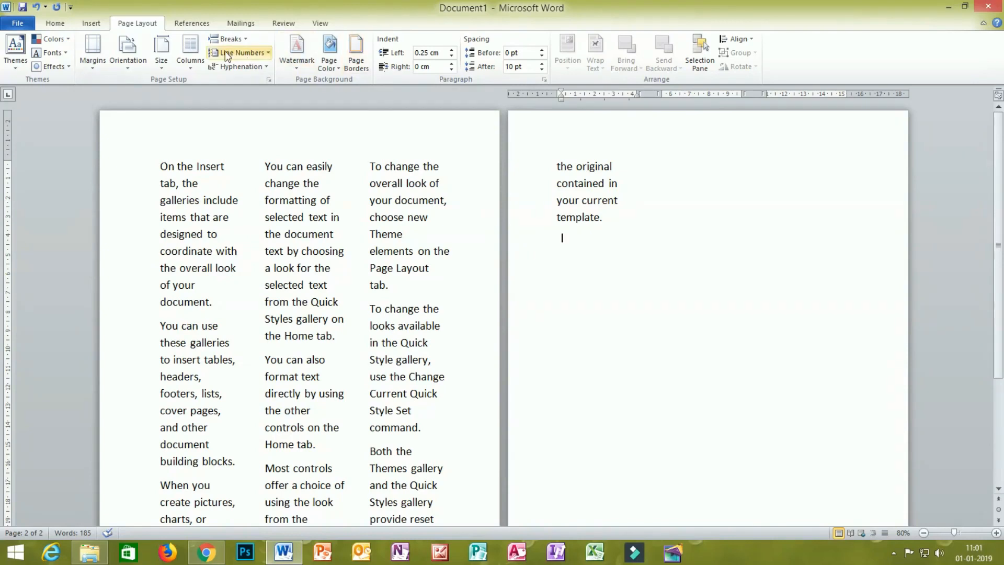
pyautogui.click(192, 58)
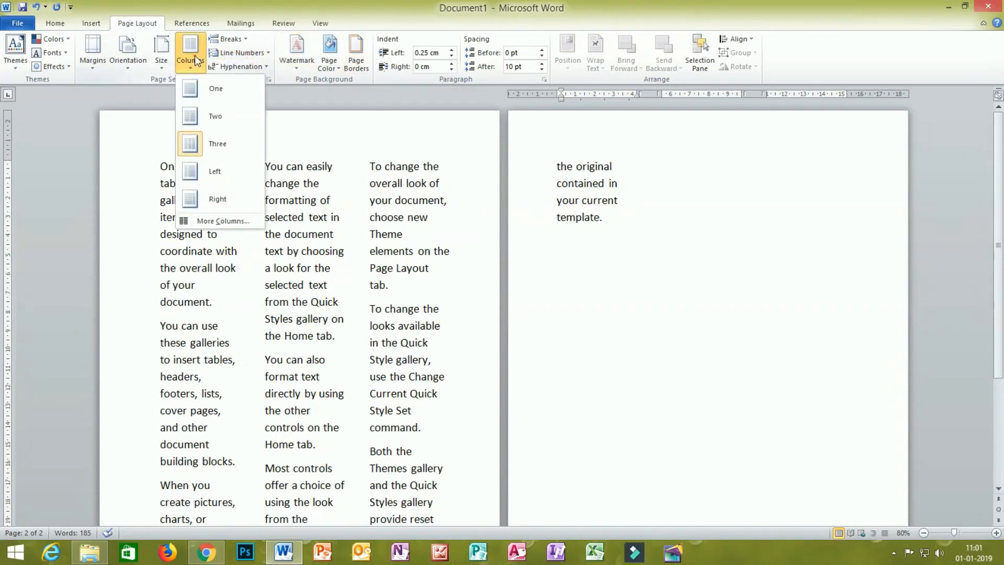
pyautogui.click(198, 199)
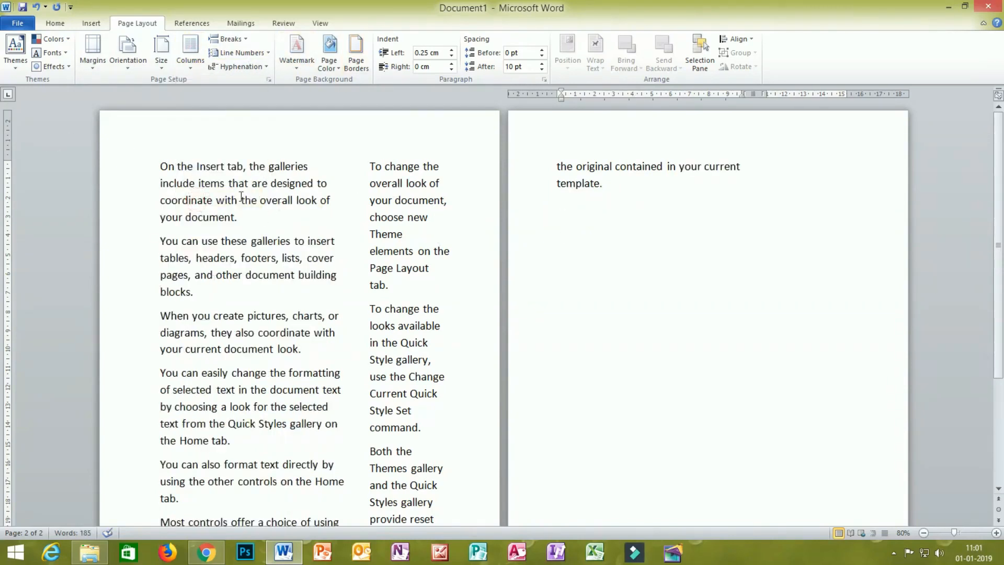
pyautogui.click(188, 65)
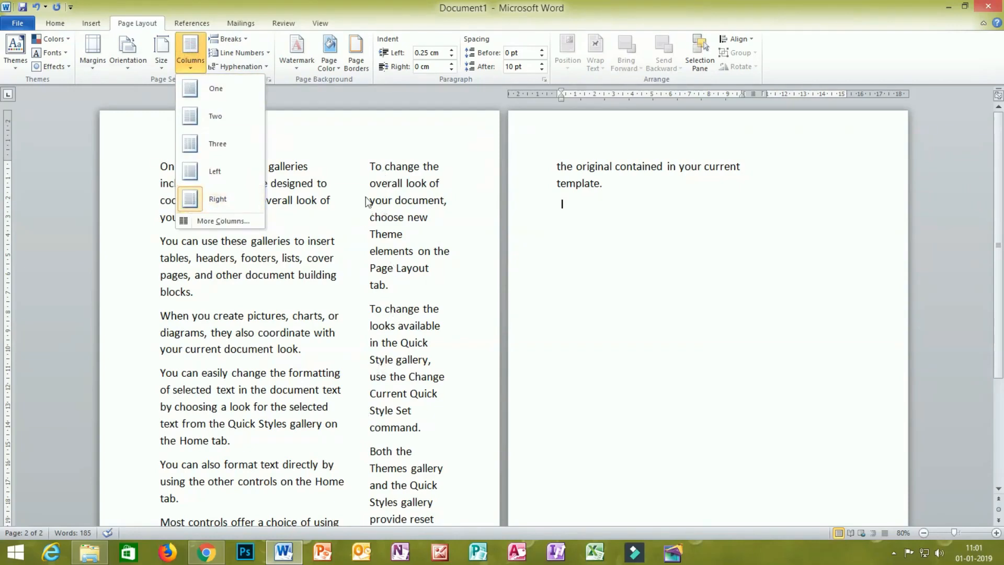
pyautogui.click(228, 184)
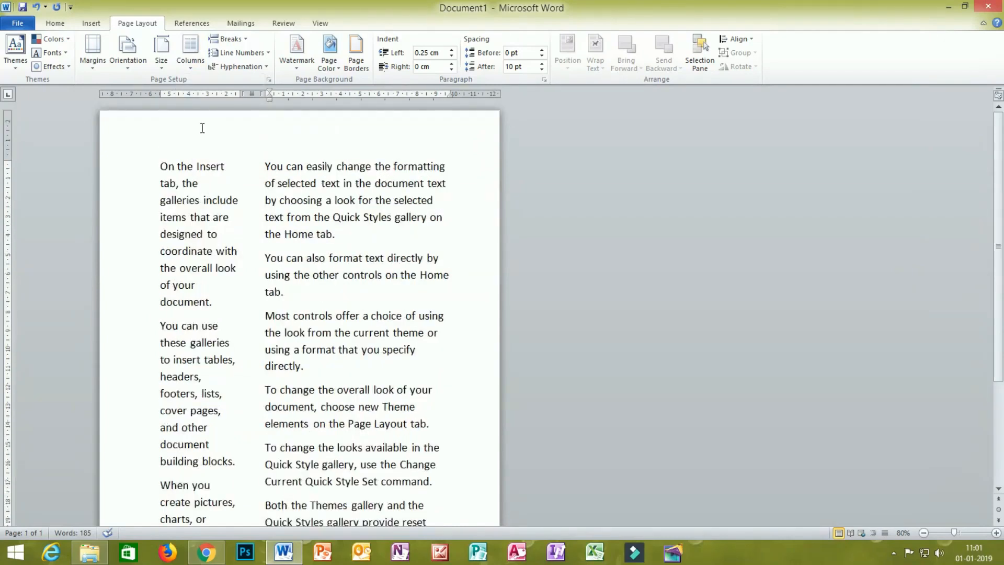
# Set a custom layout with 9 columns for the whole document.
pyautogui.click(199, 60)
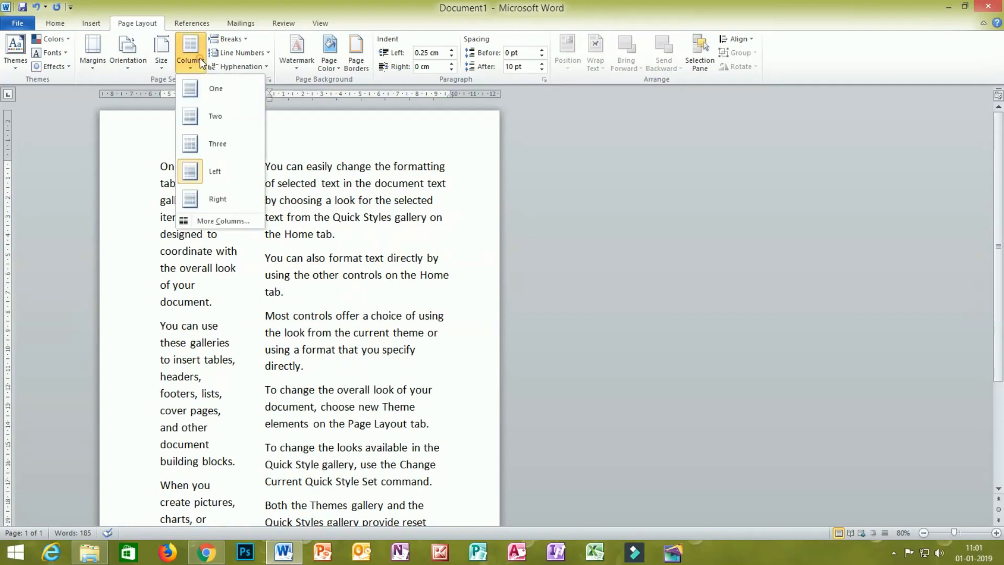
pyautogui.click(190, 221)
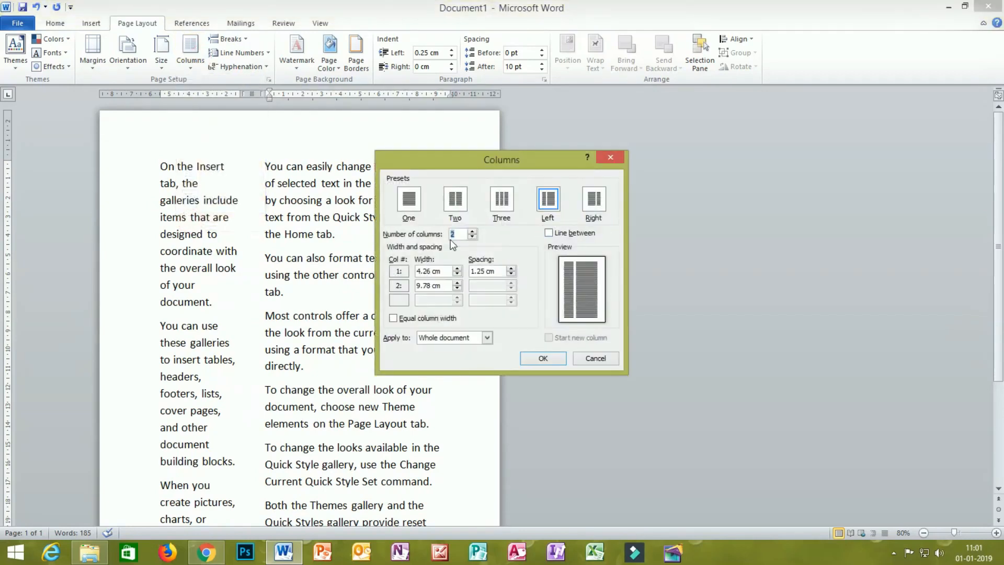
pyautogui.moveTo(461, 236); pyautogui.dragTo(400, 226)
pyautogui.write('10')
pyautogui.click(532, 362)
pyautogui.click(532, 358)
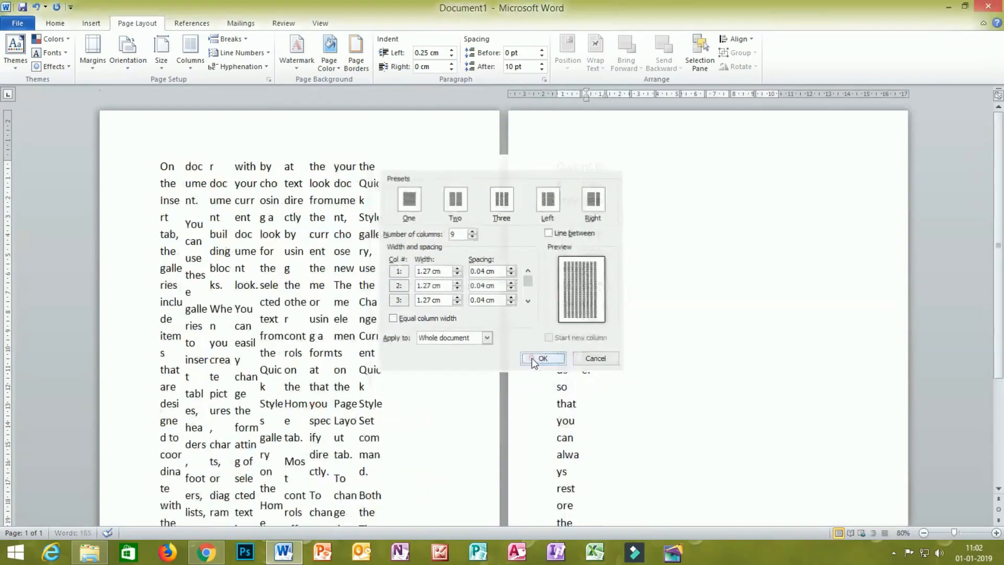
# Look through the narrow-column text on both pages and return the document to the One column layout.
pyautogui.scroll(-2, 232, 233)
pyautogui.scroll(2, 232, 234)
pyautogui.scroll(-2, 233, 235)
pyautogui.scroll(2, 232, 237)
pyautogui.scroll(-2, 232, 238)
pyautogui.scroll(2, 232, 240)
pyautogui.scroll(-2, 207, 287)
pyautogui.scroll(2, 207, 287)
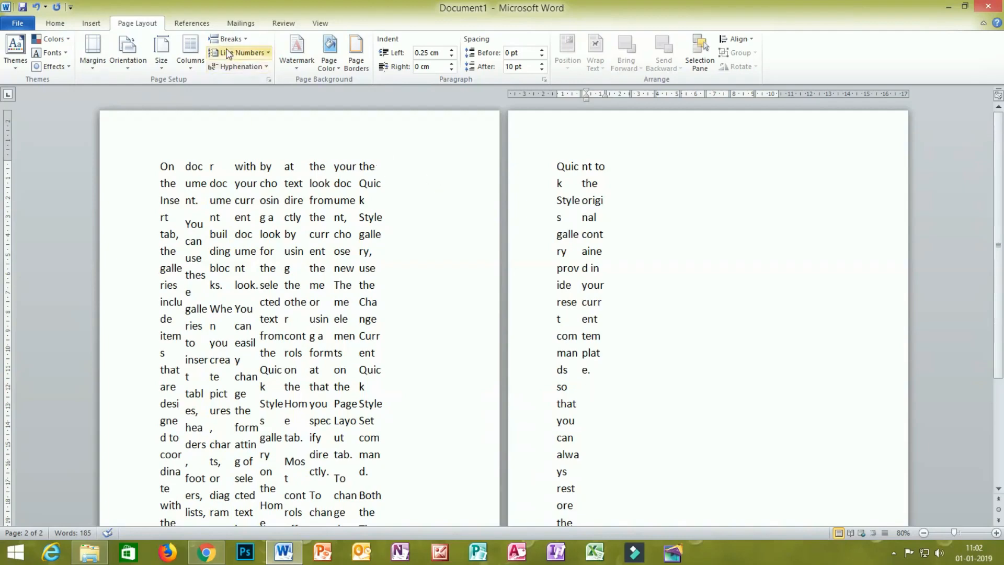
pyautogui.click(189, 52)
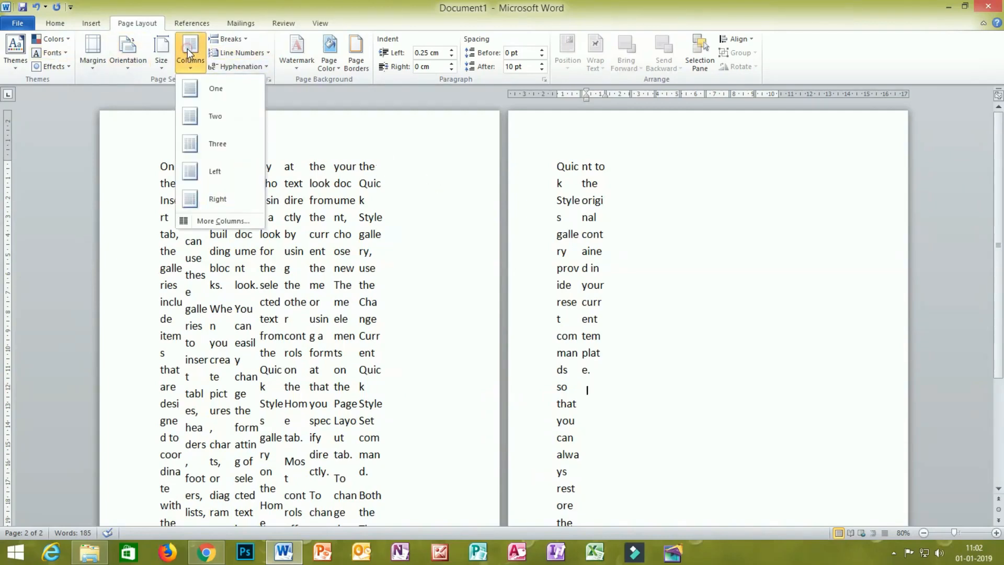
pyautogui.click(188, 89)
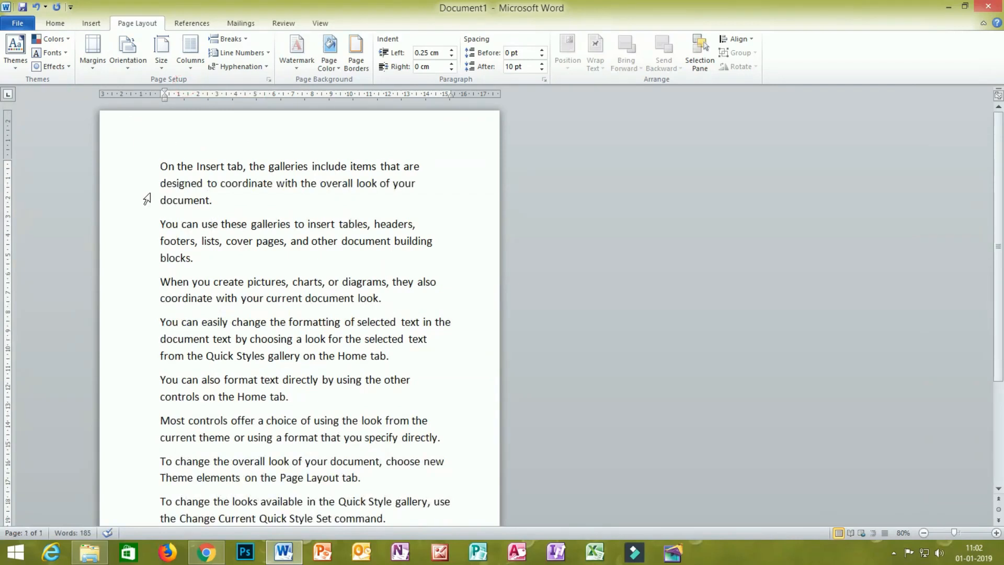